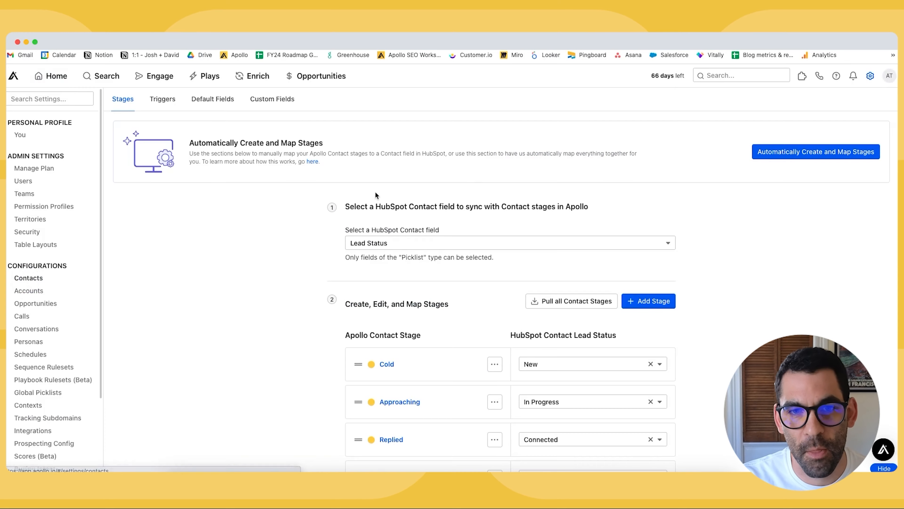
- Review the contact stage sync settings for the HubSpot-connected account and for the Salesforce-connected account
{"action": "scroll", "coordinate": [374, 191], "scroll_direction": "up", "scroll_amount": 2}
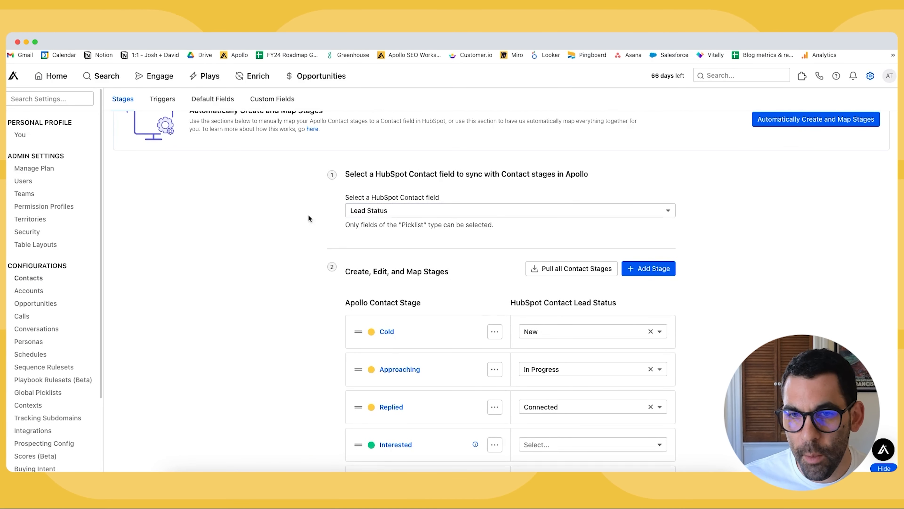
{"action": "scroll", "coordinate": [308, 216], "scroll_direction": "down", "scroll_amount": 2}
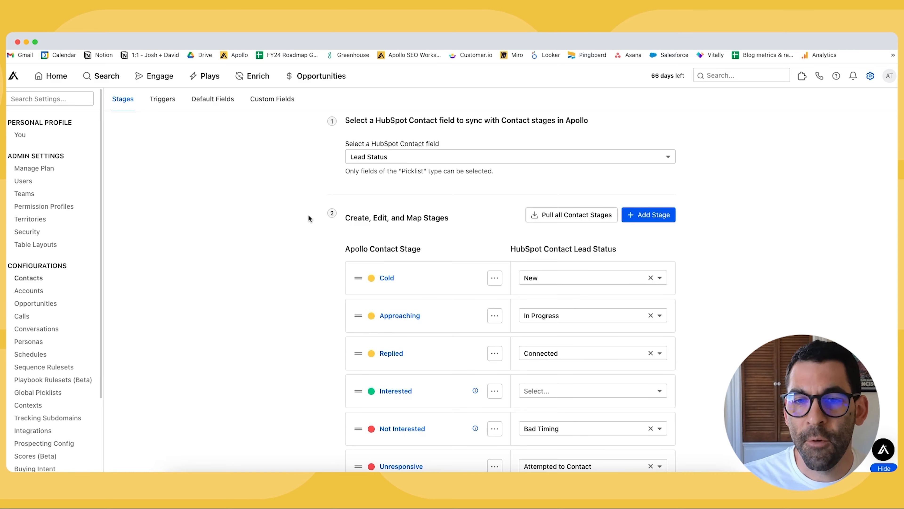
{"action": "scroll", "coordinate": [366, 148], "scroll_direction": "down", "scroll_amount": 2}
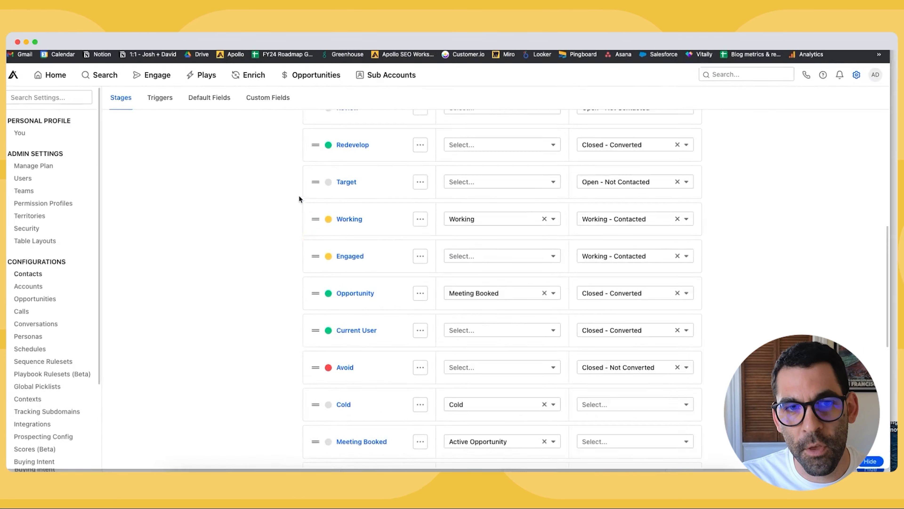
{"action": "scroll", "coordinate": [299, 195], "scroll_direction": "up", "scroll_amount": 10}
{"action": "scroll", "coordinate": [290, 255], "scroll_direction": "up", "scroll_amount": 2}
{"action": "scroll", "coordinate": [289, 254], "scroll_direction": "down", "scroll_amount": 2}
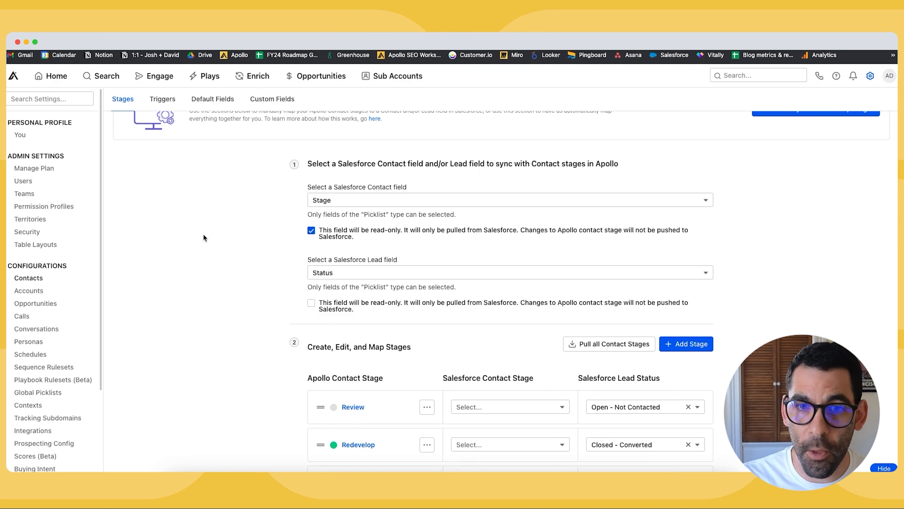
- Return to the HubSpot-connected account's window and view the HubSpot contact fields available for syncing with contact stages
{"action": "key", "text": "ctrl+Up"}
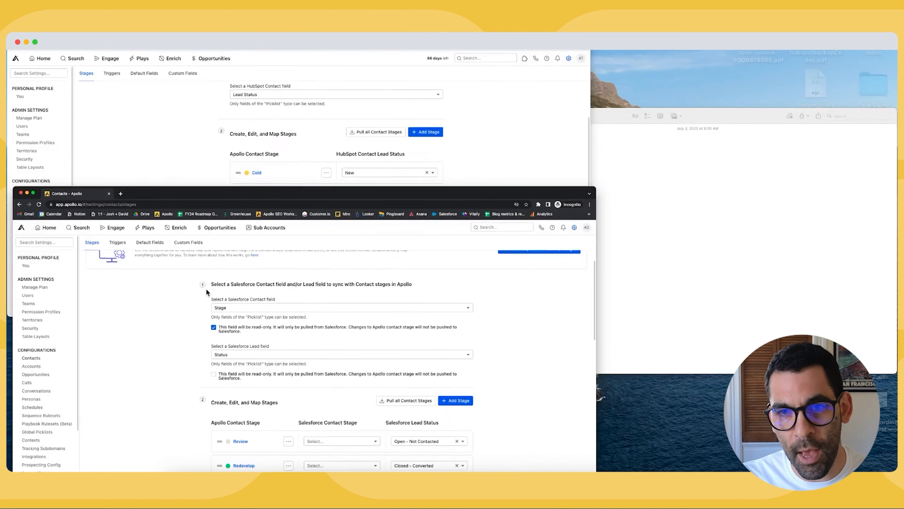
{"action": "left_click", "coordinate": [285, 167]}
{"action": "scroll", "coordinate": [294, 260], "scroll_direction": "up", "scroll_amount": 5}
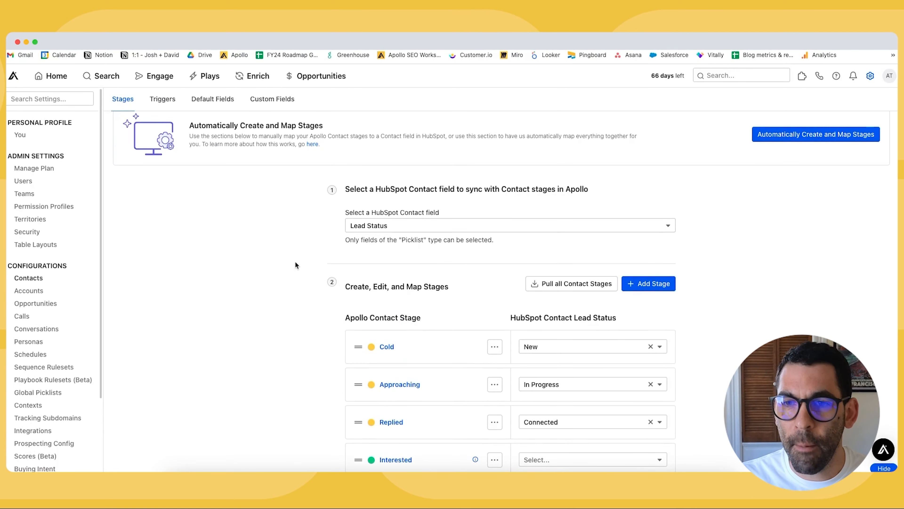
{"action": "scroll", "coordinate": [299, 223], "scroll_direction": "down", "scroll_amount": 4}
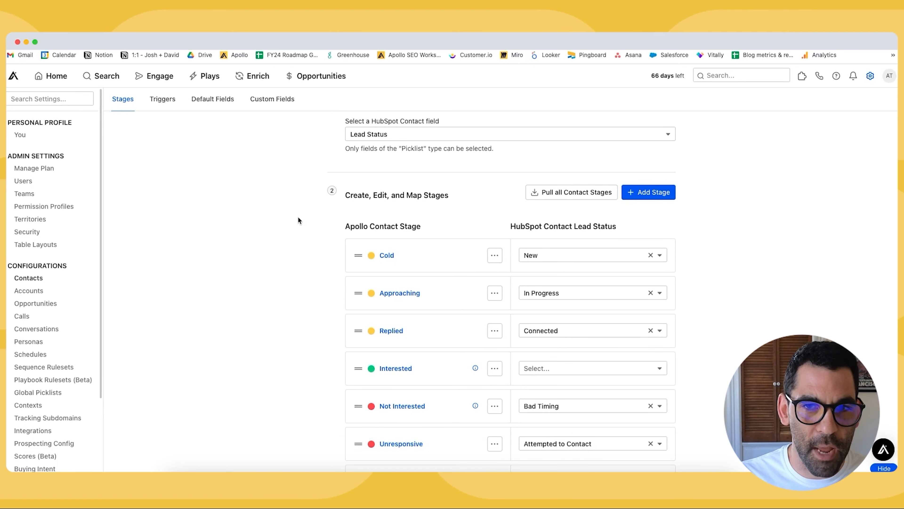
{"action": "left_click", "coordinate": [408, 133]}
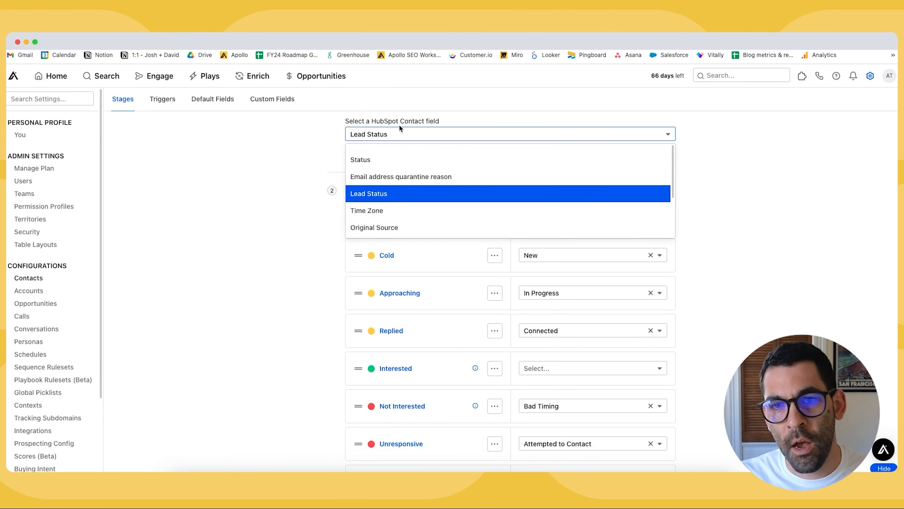
{"action": "left_click", "coordinate": [280, 157]}
- Examine how each Apollo contact stage is mapped to a HubSpot contact lead status
{"action": "scroll", "coordinate": [280, 156], "scroll_direction": "down", "scroll_amount": 3}
{"action": "scroll", "coordinate": [280, 158], "scroll_direction": "down", "scroll_amount": 3}
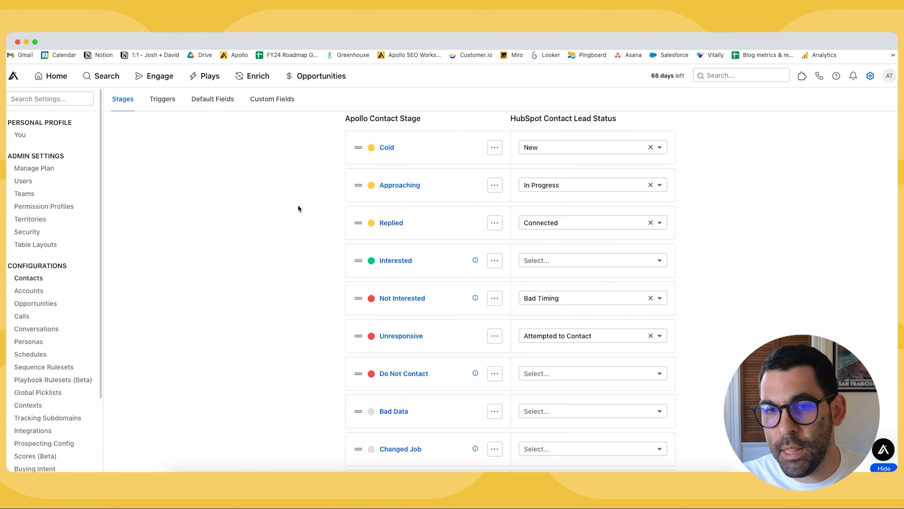
{"action": "scroll", "coordinate": [298, 206], "scroll_direction": "down", "scroll_amount": 1}
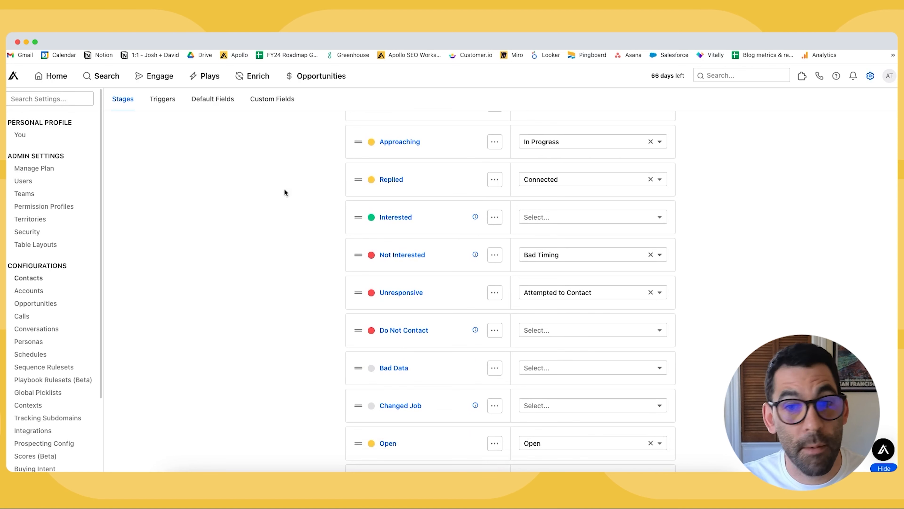
{"action": "scroll", "coordinate": [289, 192], "scroll_direction": "down", "scroll_amount": 1}
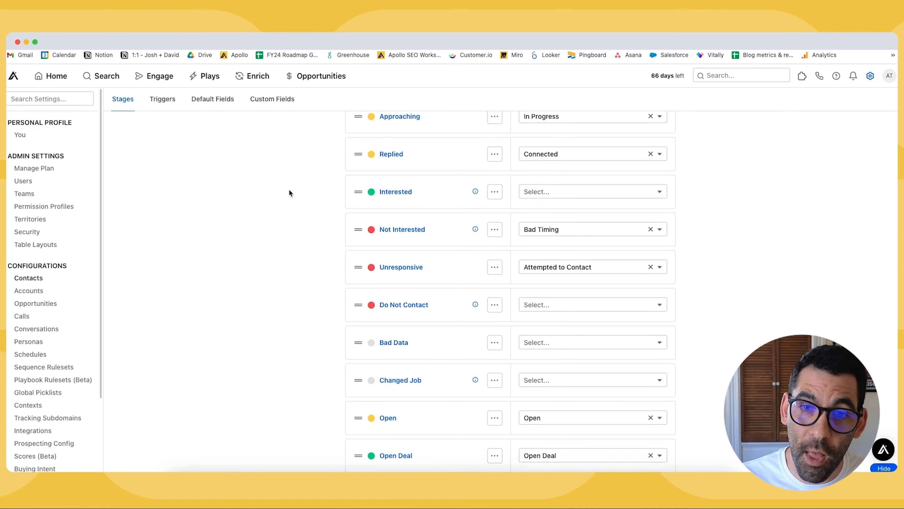
{"action": "mouse_move", "coordinate": [475, 194]}
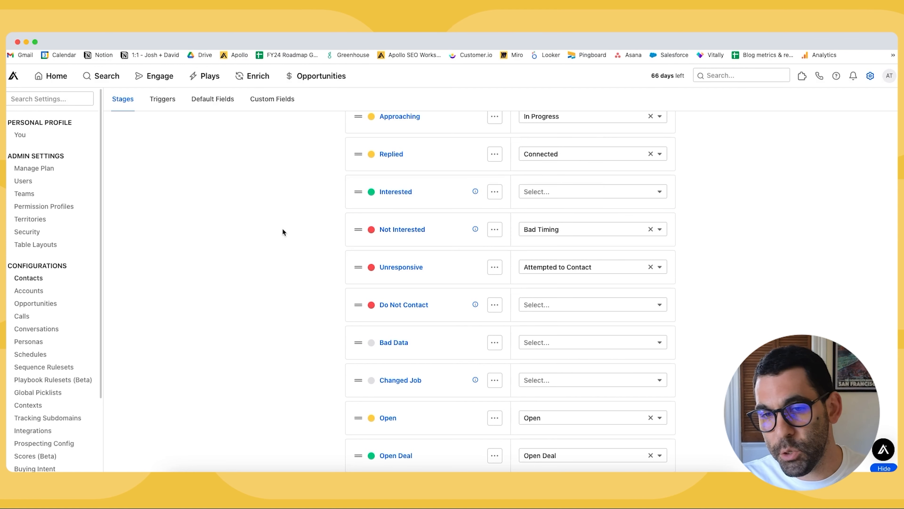
{"action": "scroll", "coordinate": [283, 231], "scroll_direction": "down", "scroll_amount": 3}
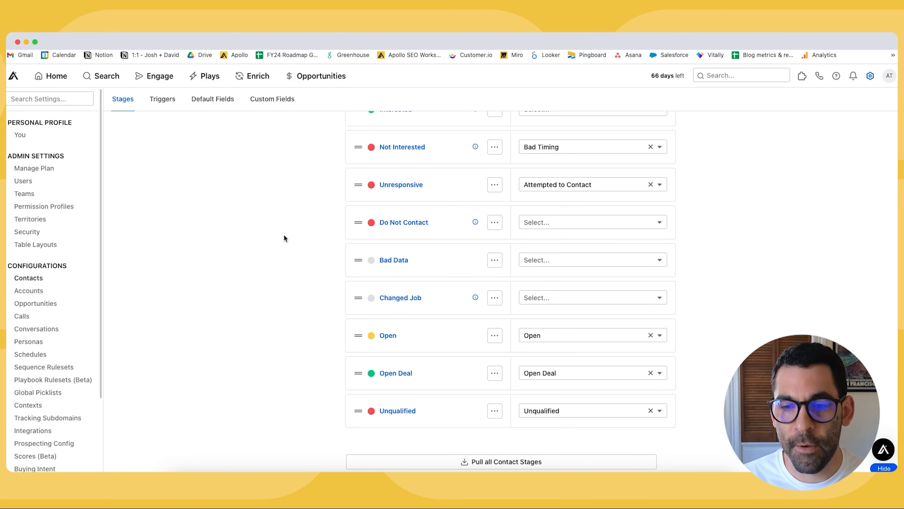
{"action": "scroll", "coordinate": [284, 238], "scroll_direction": "up", "scroll_amount": 1}
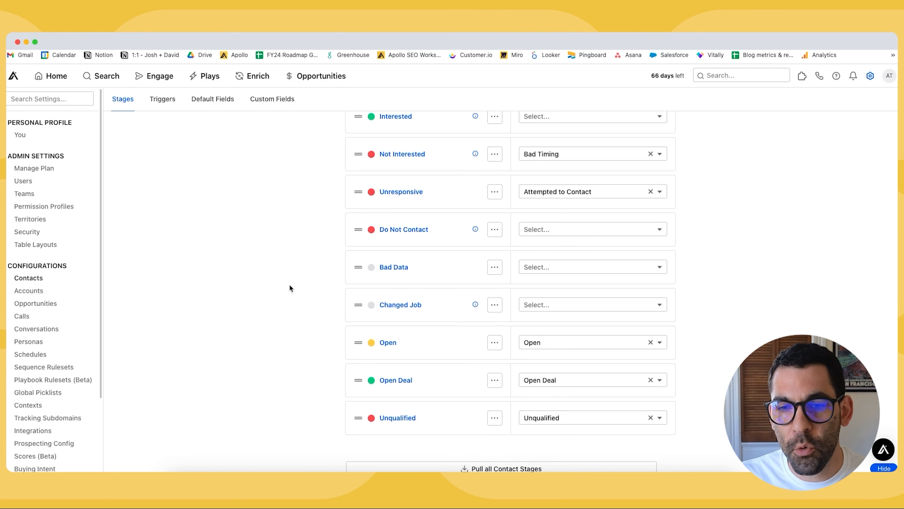
- Create a new contact stage named "Follow up in 3 months" with No Category
{"action": "scroll", "coordinate": [291, 313], "scroll_direction": "up", "scroll_amount": 6}
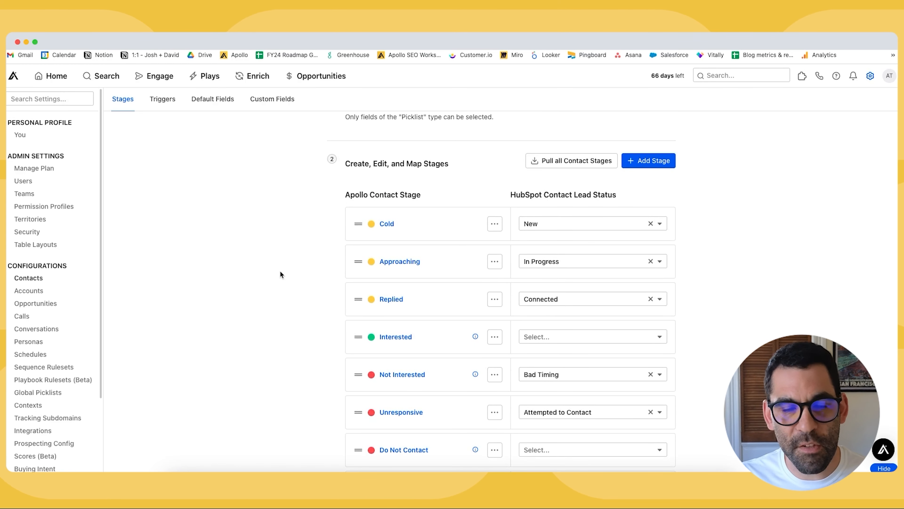
{"action": "scroll", "coordinate": [647, 208], "scroll_direction": "up", "scroll_amount": 3}
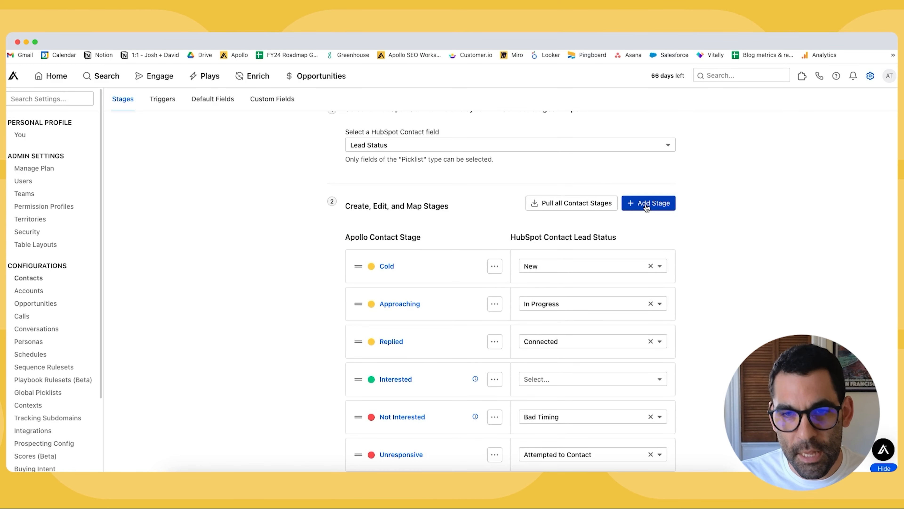
{"action": "left_click", "coordinate": [646, 208]}
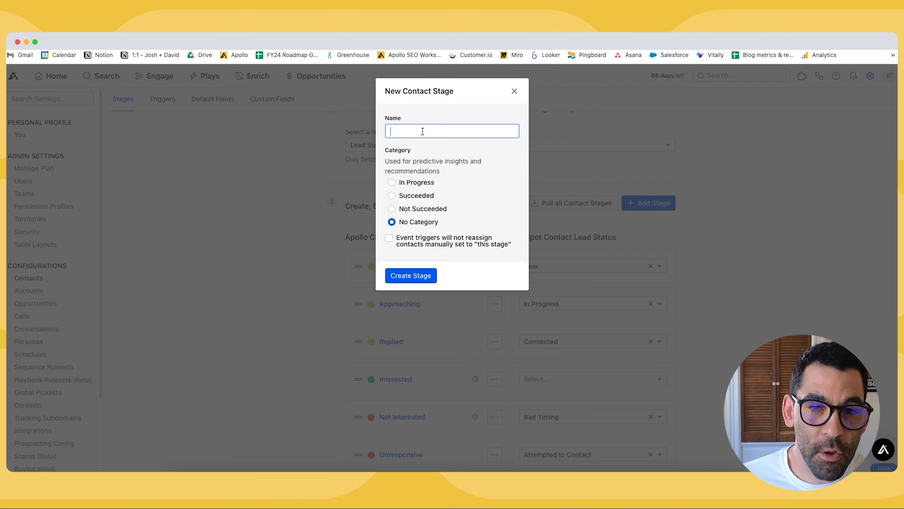
{"action": "type", "text": "Fol"}
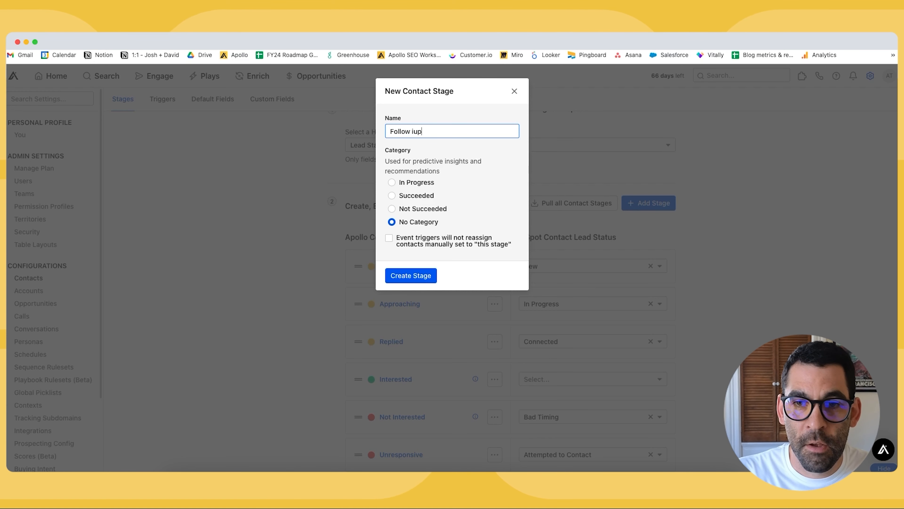
{"action": "type", "text": "low i"}
{"action": "key", "text": "BackSpace"}
{"action": "type", "text": "up"}
{"action": "left_click", "coordinate": [416, 276]}
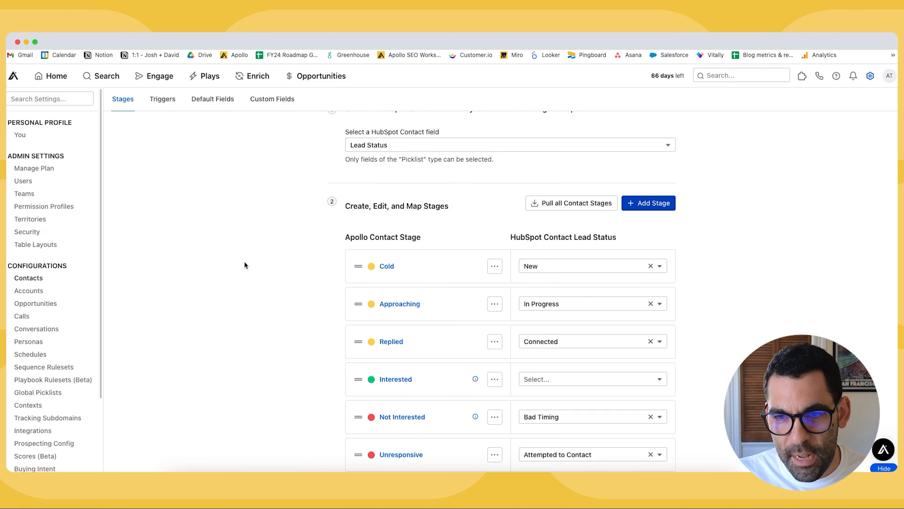
- View the HubSpot lead status options for the Cold stage and the edit settings of the Approaching stage
{"action": "scroll", "coordinate": [244, 261], "scroll_direction": "down", "scroll_amount": 3}
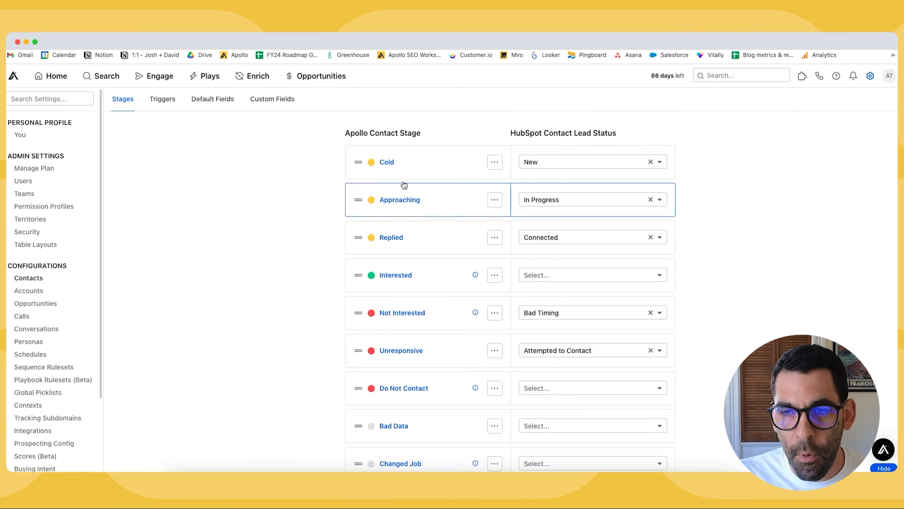
{"action": "left_click", "coordinate": [564, 163]}
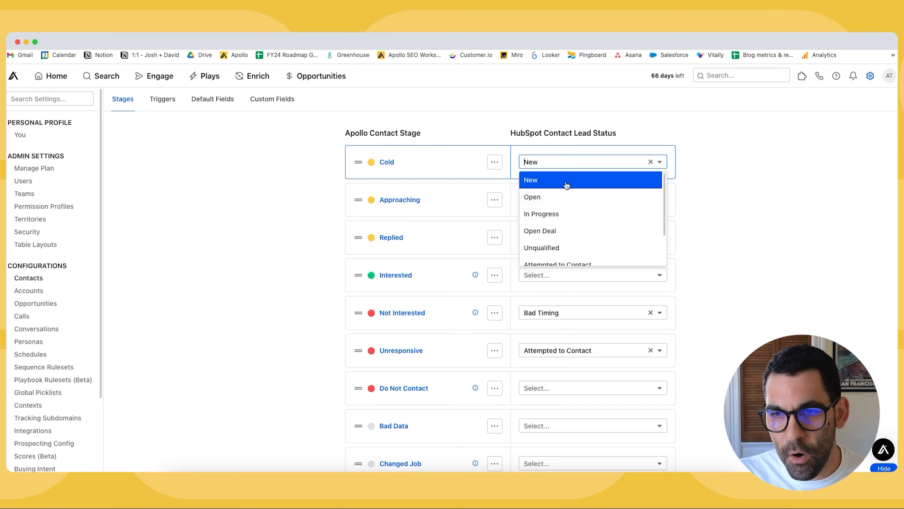
{"action": "left_click", "coordinate": [307, 180]}
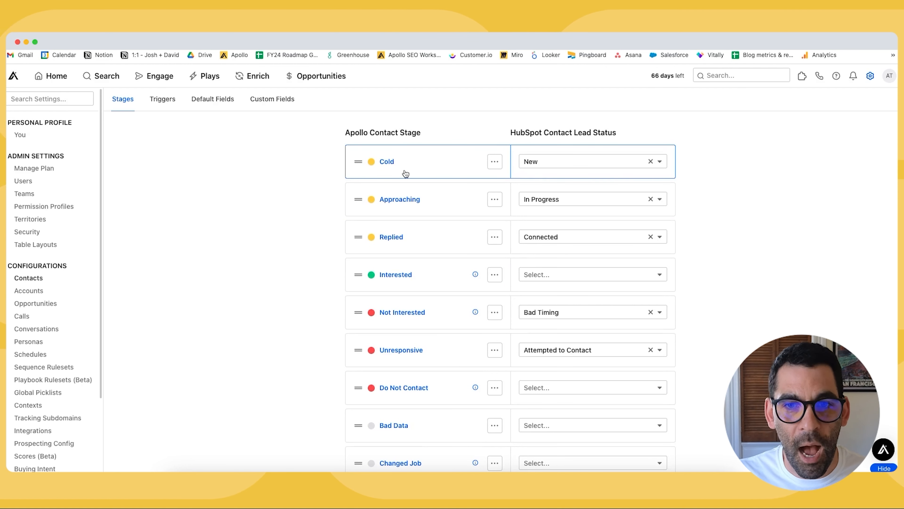
{"action": "left_click", "coordinate": [548, 166]}
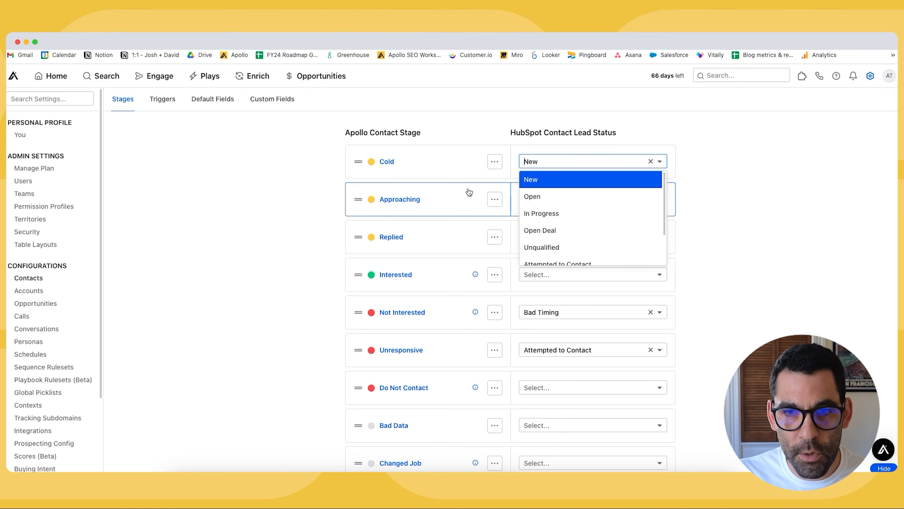
{"action": "left_click", "coordinate": [400, 200]}
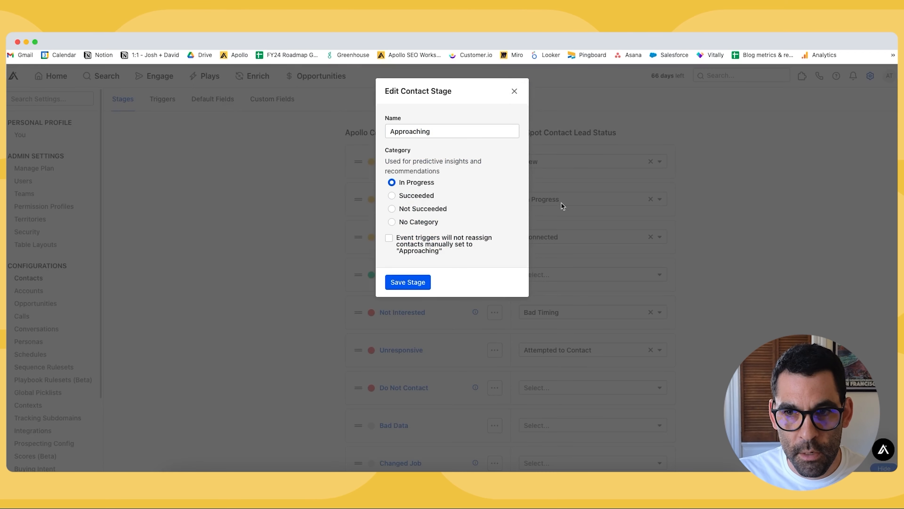
{"action": "left_click", "coordinate": [514, 93]}
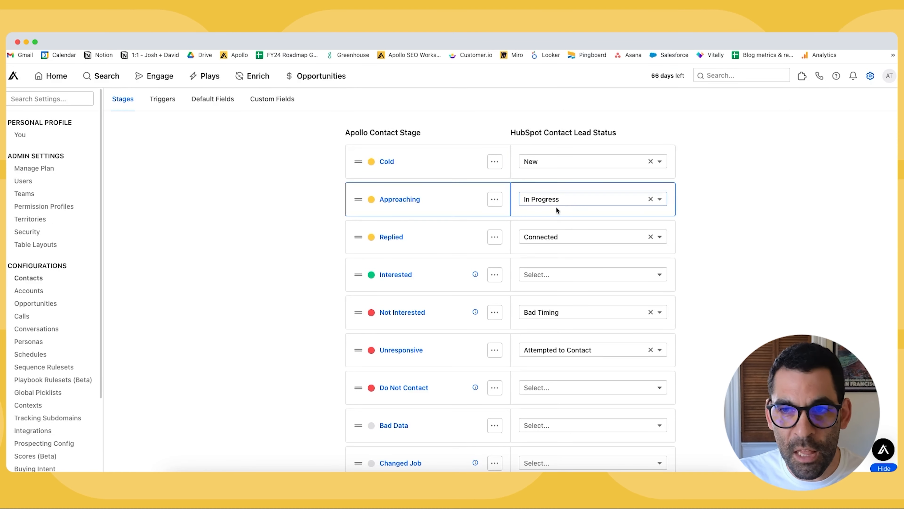
- Look through the full list of HubSpot lead statuses that can be mapped to the Cold stage, leaving the mapping as is
{"action": "scroll", "coordinate": [555, 153], "scroll_direction": "down", "scroll_amount": 2}
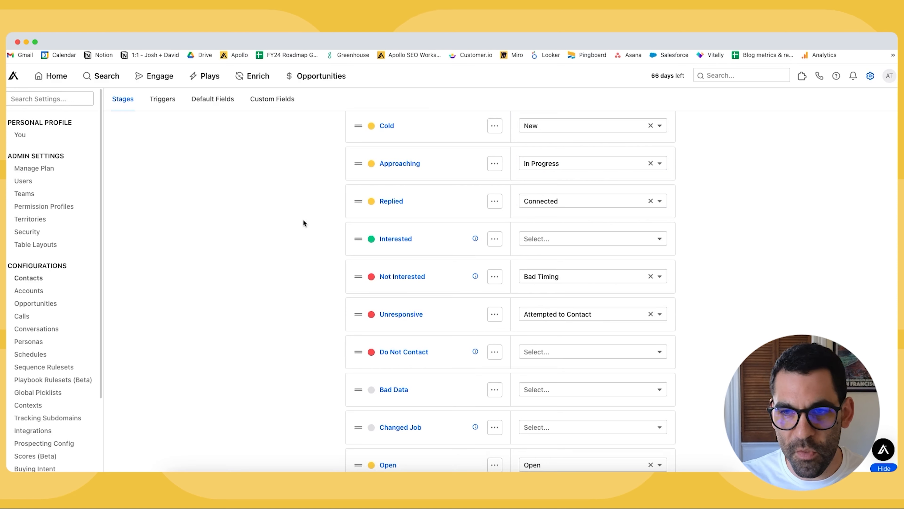
{"action": "scroll", "coordinate": [356, 199], "scroll_direction": "up", "scroll_amount": 3}
{"action": "left_click", "coordinate": [552, 171]}
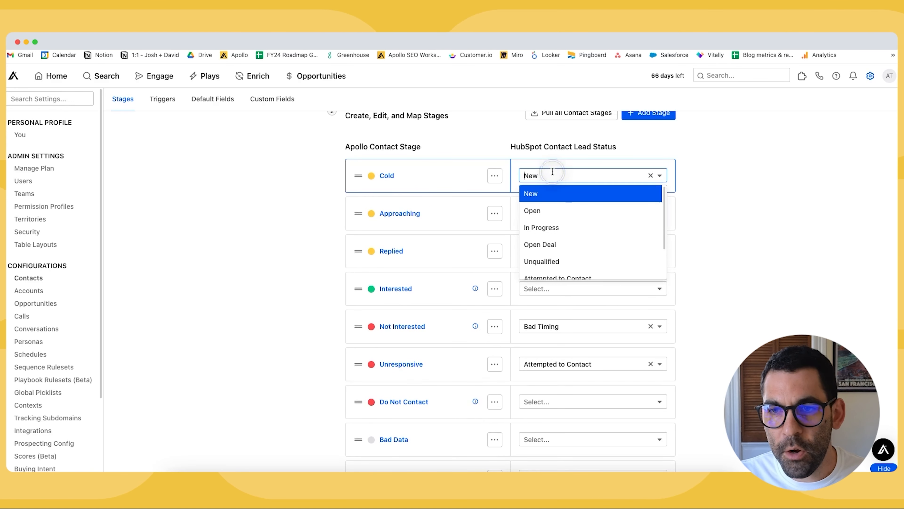
{"action": "scroll", "coordinate": [566, 212], "scroll_direction": "down", "scroll_amount": 3}
{"action": "scroll", "coordinate": [566, 212], "scroll_direction": "up", "scroll_amount": 3}
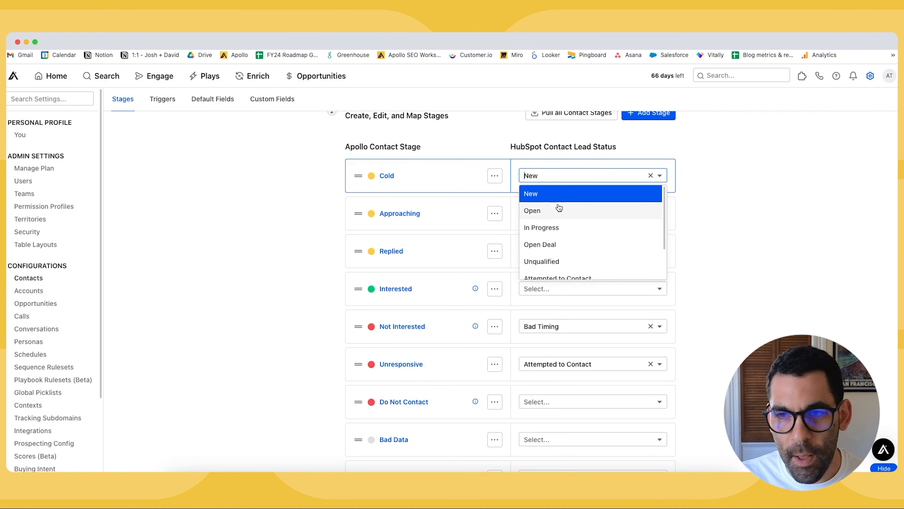
{"action": "left_click", "coordinate": [793, 194]}
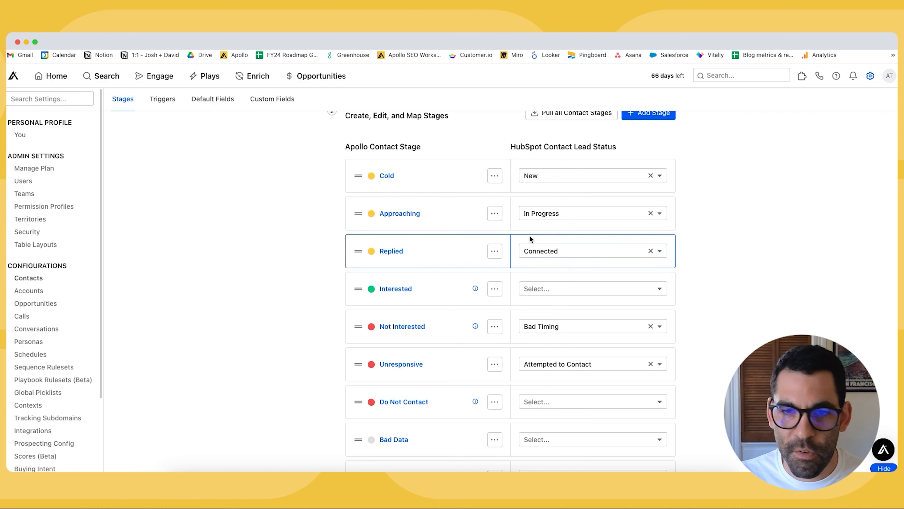
- Map the "Follow up in 3 months" contact stage to the HubSpot lead status Bad Timing
{"action": "scroll", "coordinate": [529, 234], "scroll_direction": "down", "scroll_amount": 3}
{"action": "scroll", "coordinate": [394, 255], "scroll_direction": "down", "scroll_amount": 5}
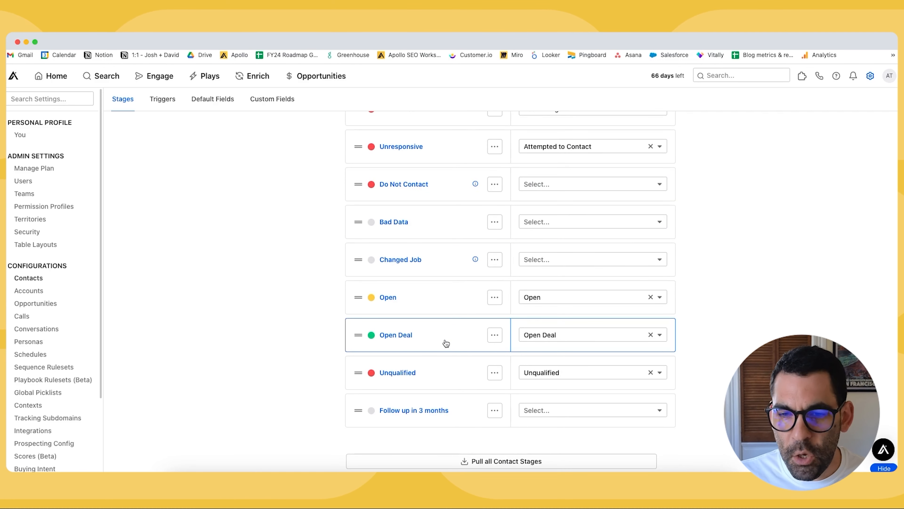
{"action": "scroll", "coordinate": [419, 259], "scroll_direction": "down", "scroll_amount": 1}
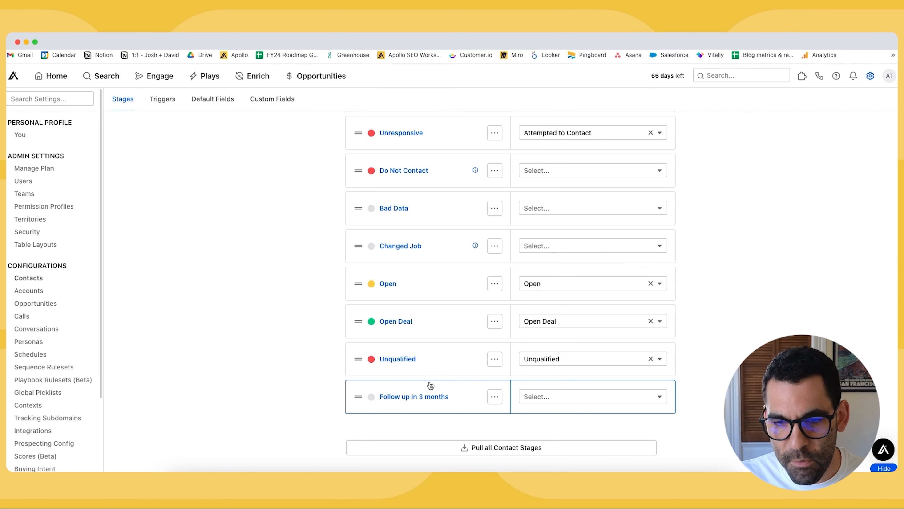
{"action": "left_click", "coordinate": [571, 395]}
{"action": "scroll", "coordinate": [566, 342], "scroll_direction": "down", "scroll_amount": 3}
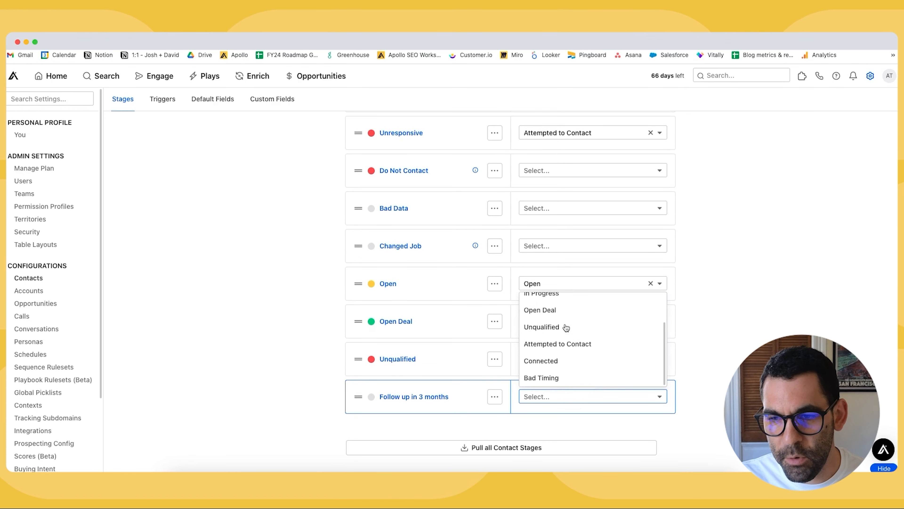
{"action": "scroll", "coordinate": [555, 335], "scroll_direction": "up", "scroll_amount": 3}
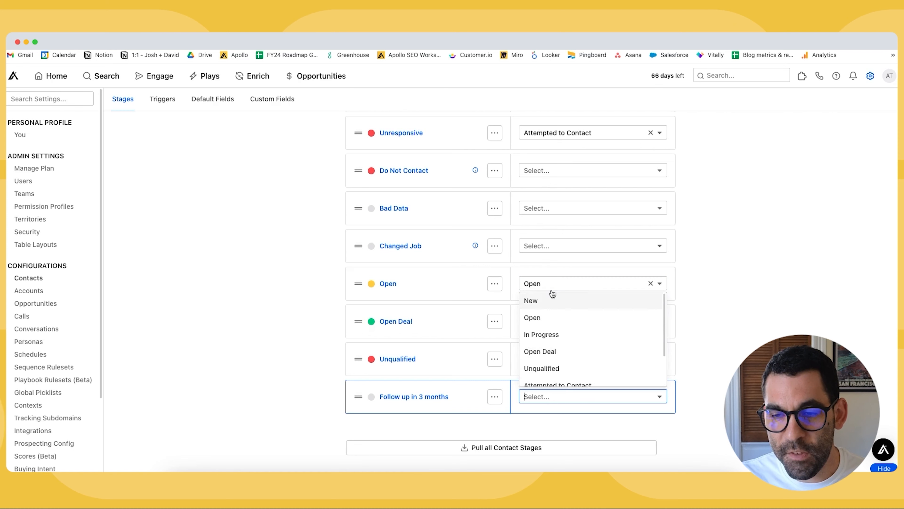
{"action": "scroll", "coordinate": [561, 307], "scroll_direction": "down", "scroll_amount": 3}
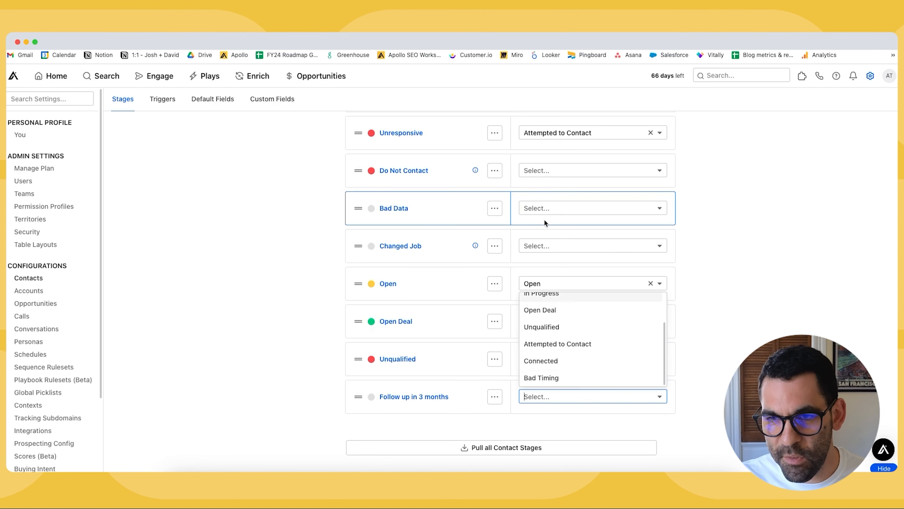
{"action": "left_click", "coordinate": [540, 378]}
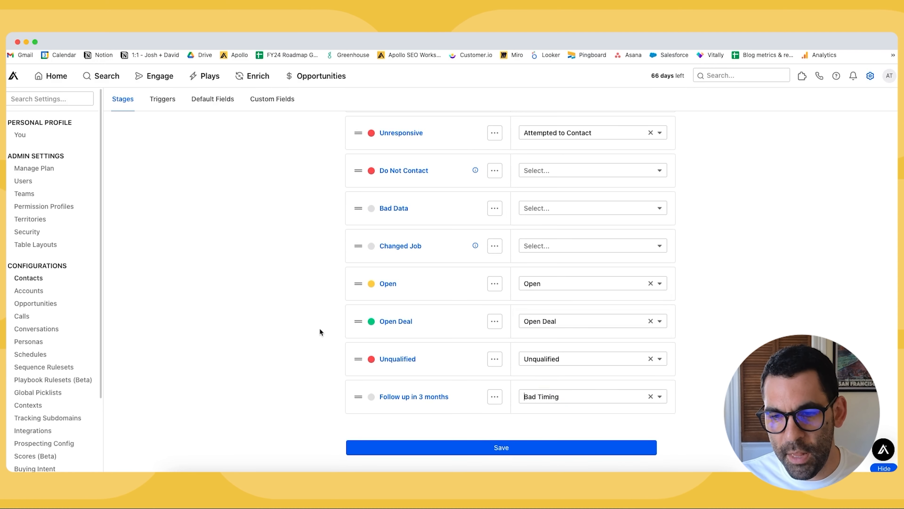
- Save the contact stage mappings
{"action": "left_click", "coordinate": [491, 445]}
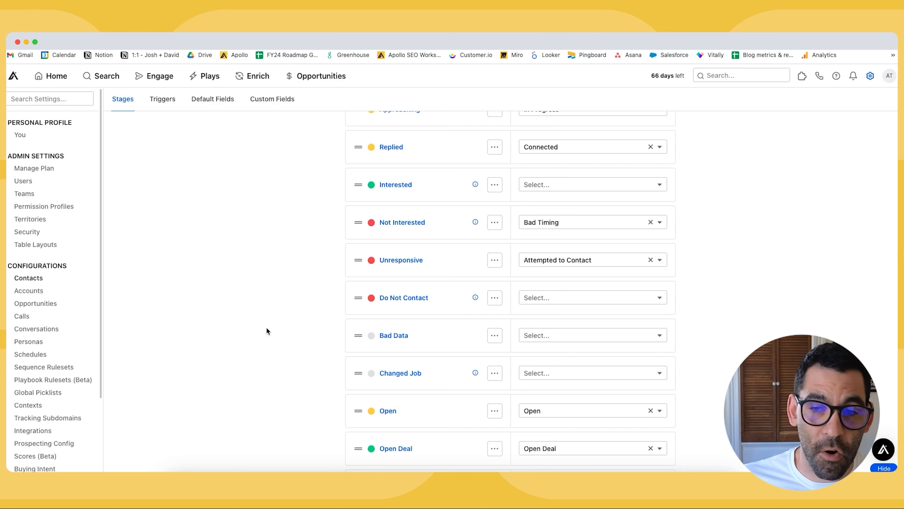
{"action": "scroll", "coordinate": [266, 327], "scroll_direction": "up", "scroll_amount": 8}
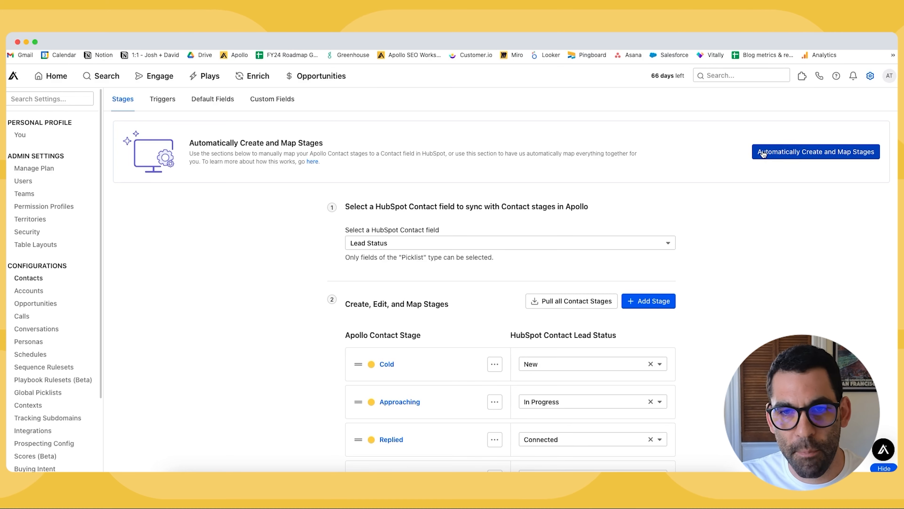
- Check the Automatically Create and Map Stages dialog and read its linked help article, leaving automatic mapping unapplied
{"action": "left_click", "coordinate": [789, 152]}
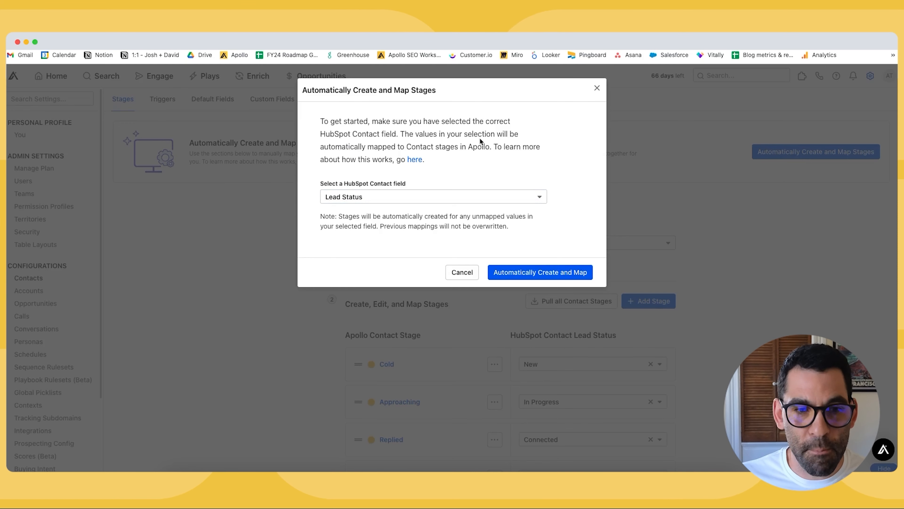
{"action": "left_click", "coordinate": [415, 160]}
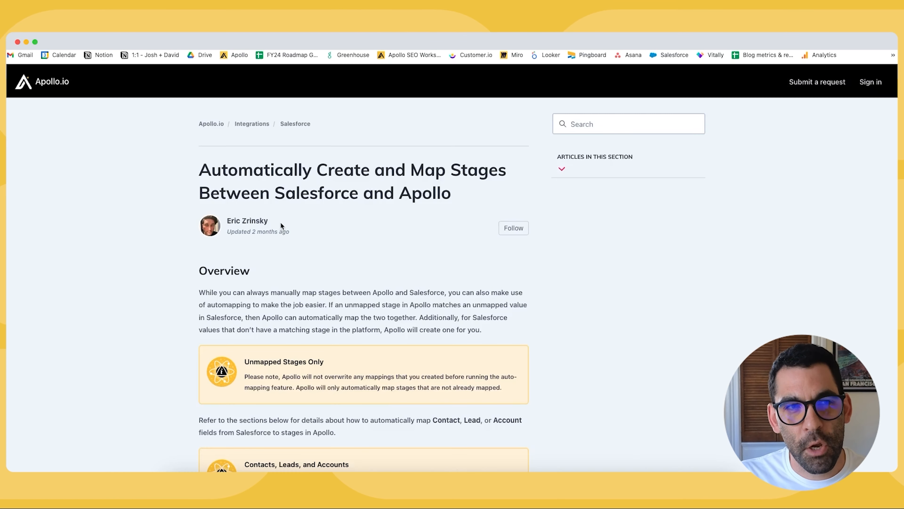
{"action": "scroll", "coordinate": [135, 172], "scroll_direction": "down", "scroll_amount": 7}
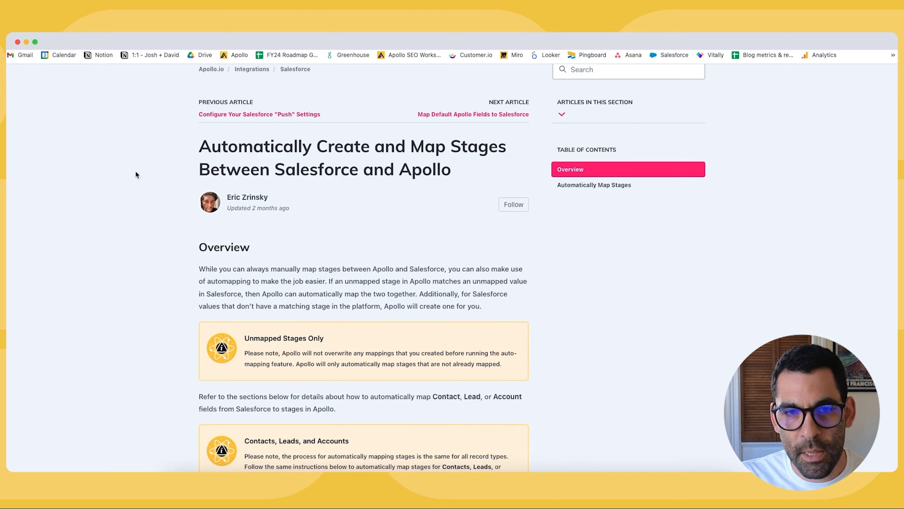
{"action": "scroll", "coordinate": [135, 174], "scroll_direction": "down", "scroll_amount": 20}
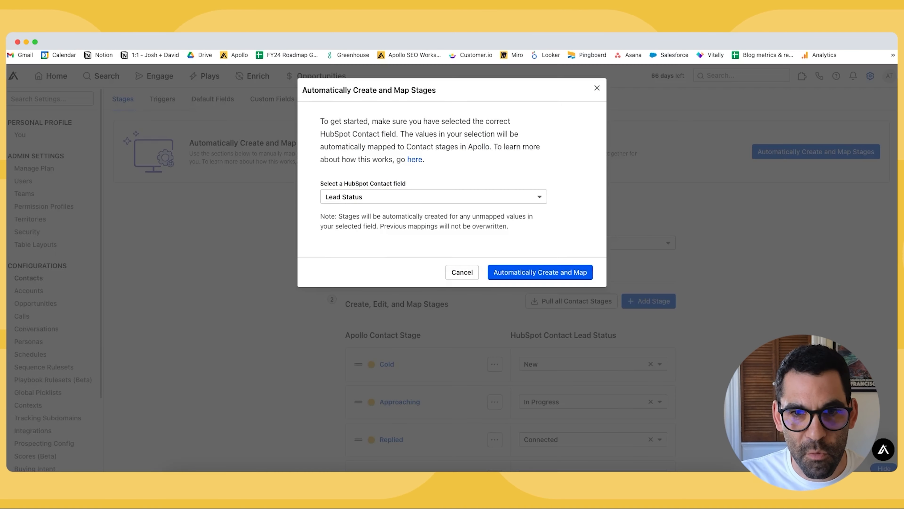
{"action": "left_click", "coordinate": [222, 202]}
{"action": "scroll", "coordinate": [290, 185], "scroll_direction": "down", "scroll_amount": 1}
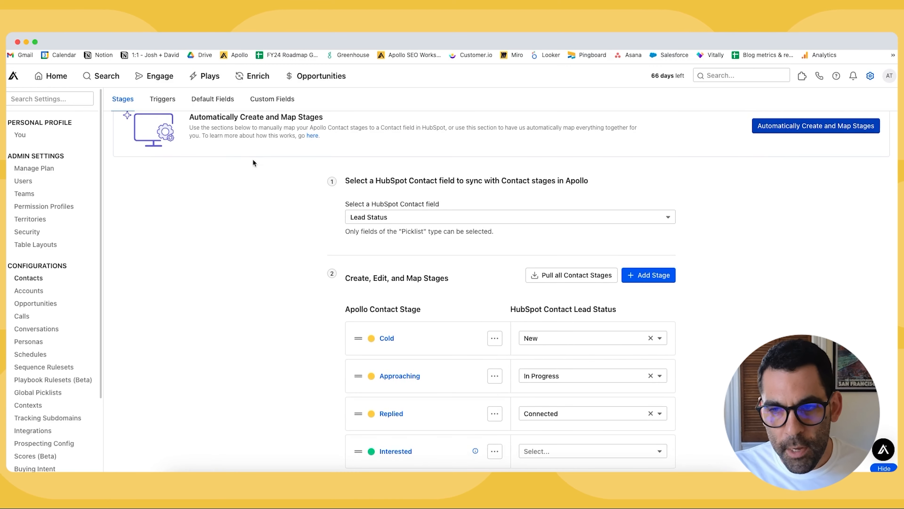
- In the contact email triggers, set the stage for Spam blocked to Do Not Contact
{"action": "left_click", "coordinate": [163, 98]}
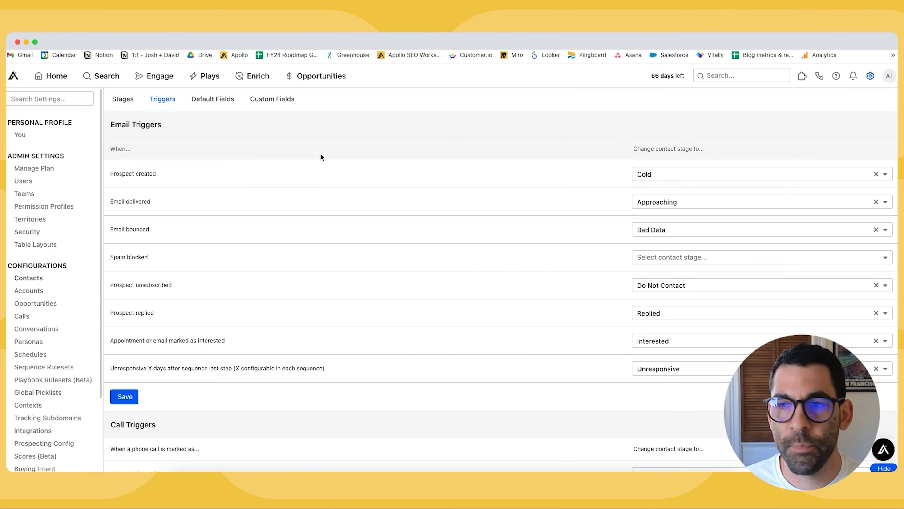
{"action": "scroll", "coordinate": [204, 159], "scroll_direction": "down", "scroll_amount": 1}
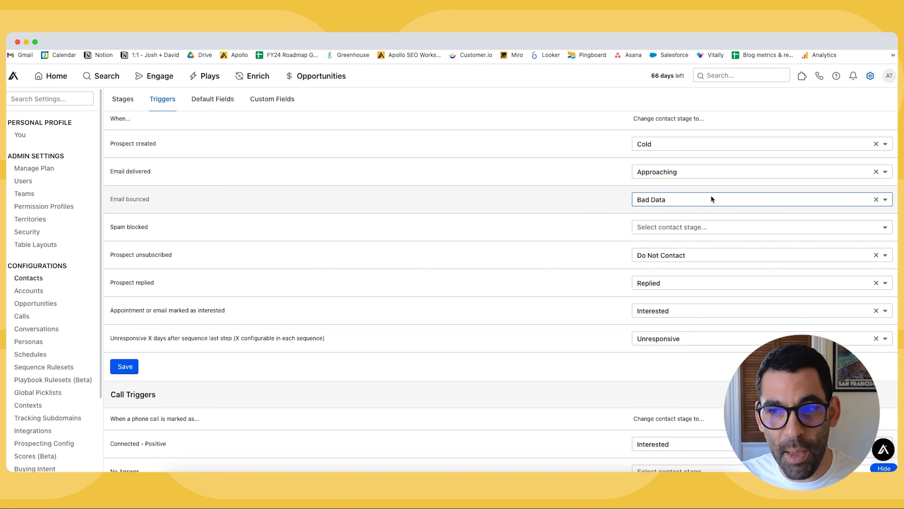
{"action": "left_click", "coordinate": [688, 225]}
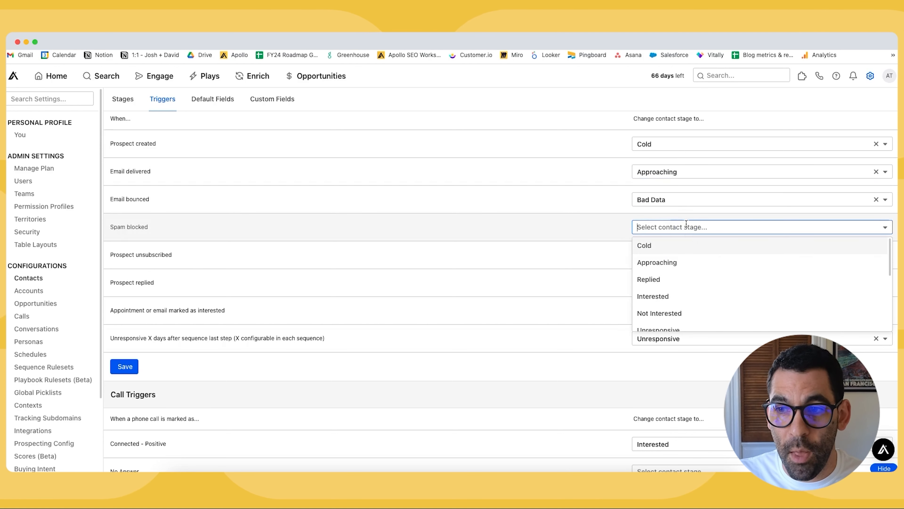
{"action": "scroll", "coordinate": [686, 273], "scroll_direction": "down", "scroll_amount": 5}
{"action": "scroll", "coordinate": [680, 267], "scroll_direction": "up", "scroll_amount": 3}
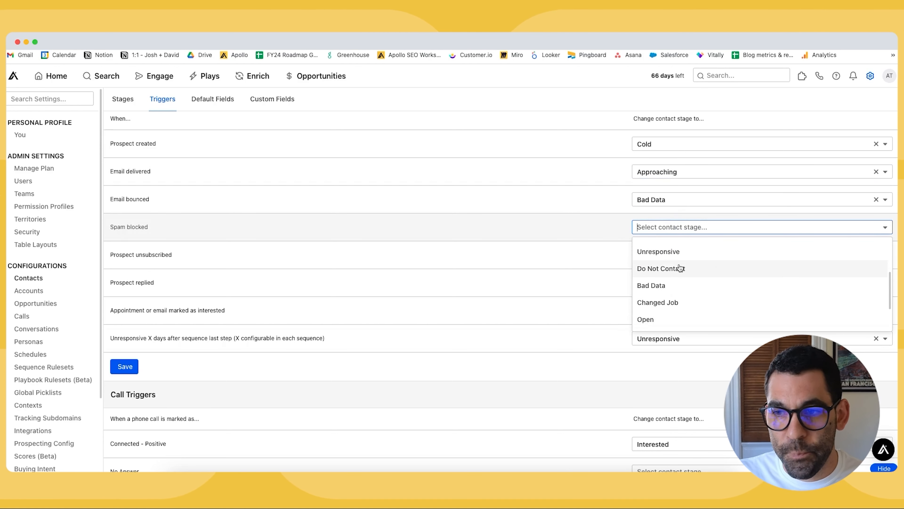
{"action": "left_click", "coordinate": [678, 267]}
{"action": "scroll", "coordinate": [353, 255], "scroll_direction": "down", "scroll_amount": 1}
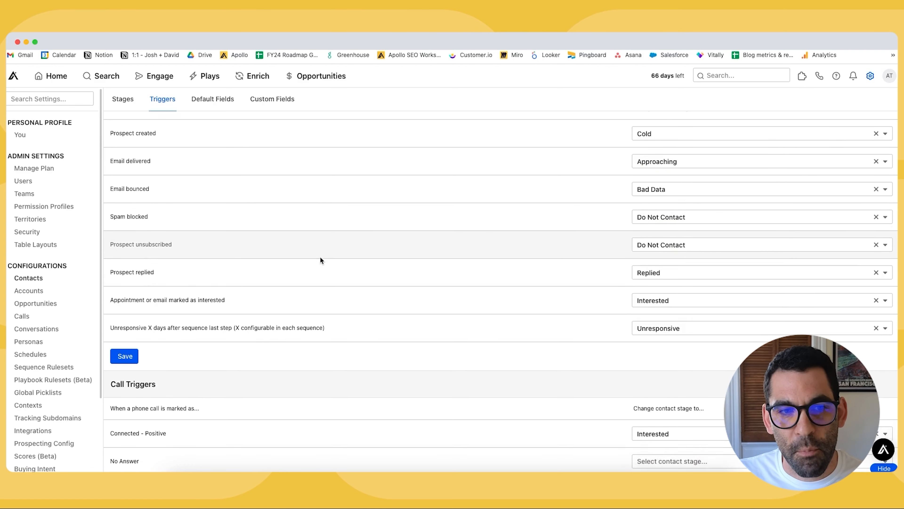
{"action": "left_click", "coordinate": [751, 209]}
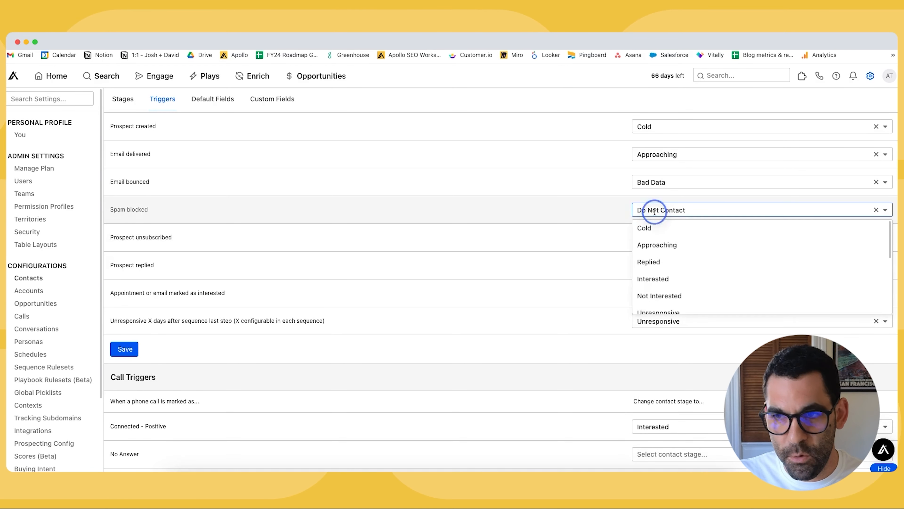
{"action": "scroll", "coordinate": [676, 282], "scroll_direction": "down", "scroll_amount": 3}
{"action": "scroll", "coordinate": [676, 282], "scroll_direction": "up", "scroll_amount": 2}
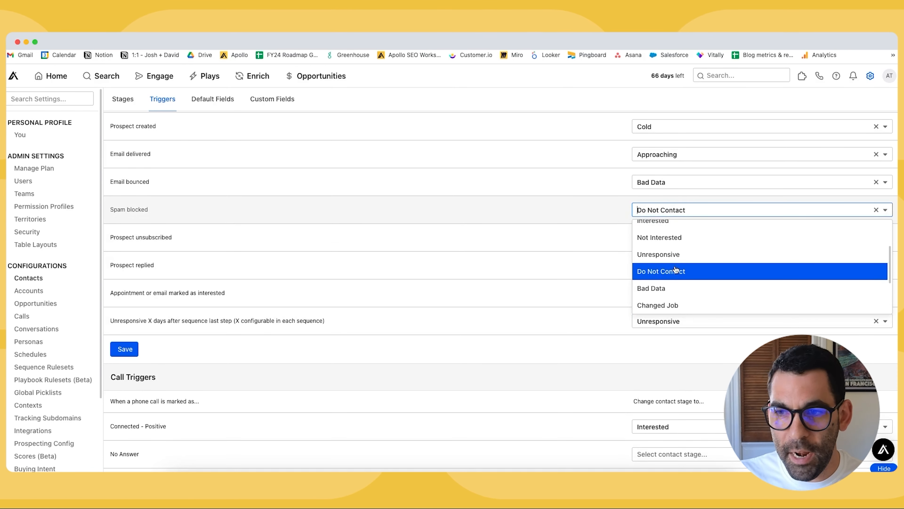
{"action": "left_click", "coordinate": [675, 271]}
- In the call triggers, set the contact stage for both No Answer and Left Voicemail to Approaching
{"action": "scroll", "coordinate": [693, 146], "scroll_direction": "down", "scroll_amount": 5}
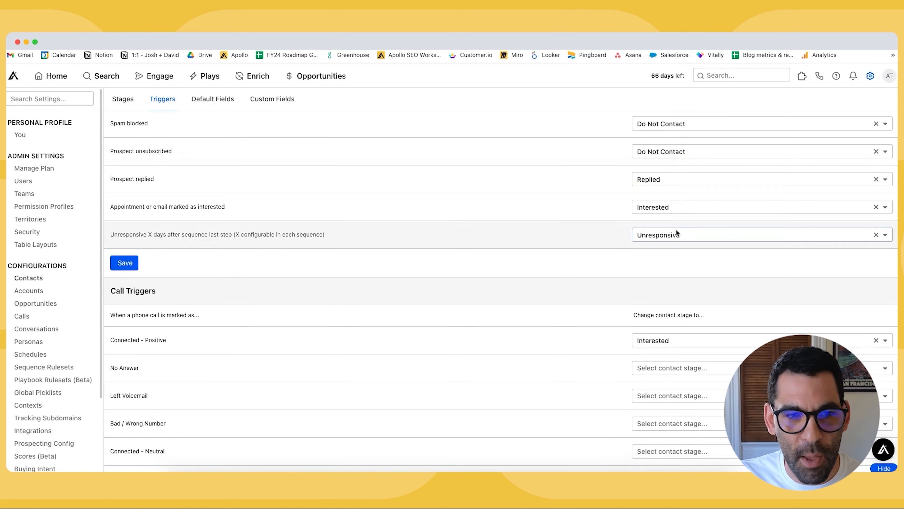
{"action": "scroll", "coordinate": [487, 240], "scroll_direction": "down", "scroll_amount": 7}
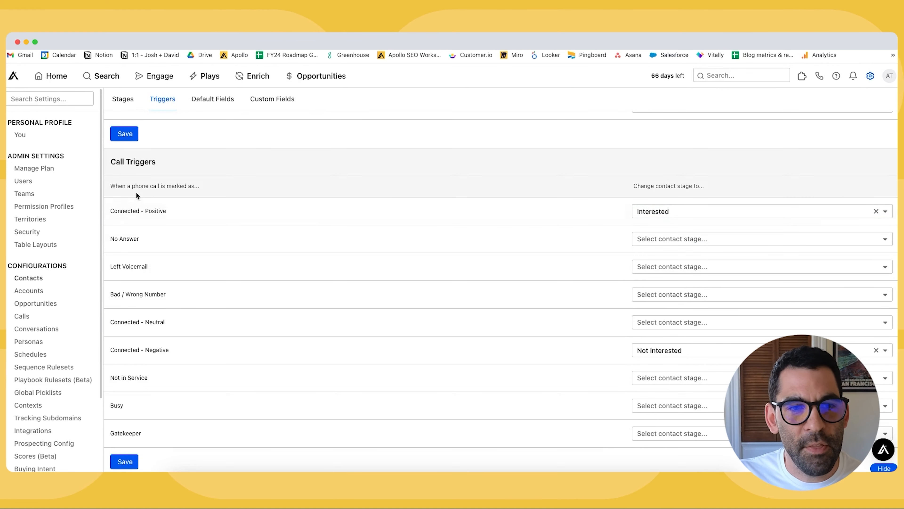
{"action": "left_click_drag", "start_coordinate": [106, 189], "coordinate": [180, 322]}
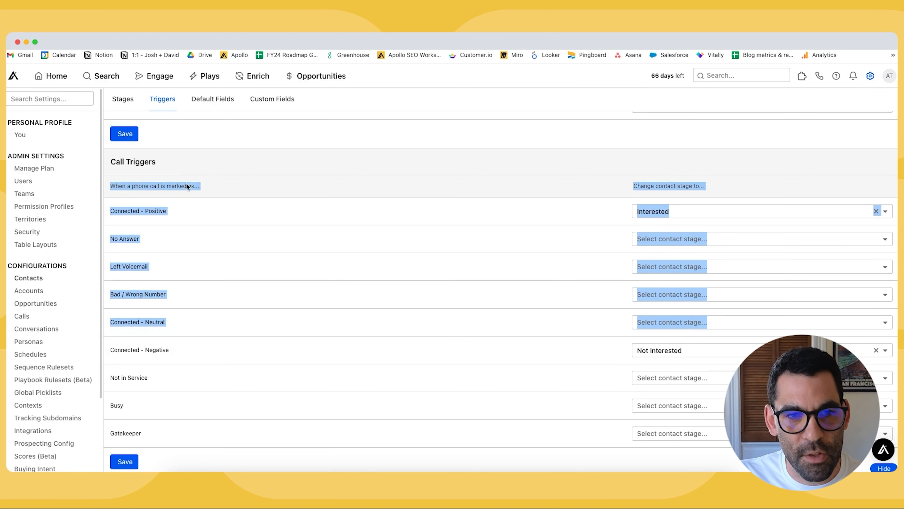
{"action": "left_click", "coordinate": [185, 182]}
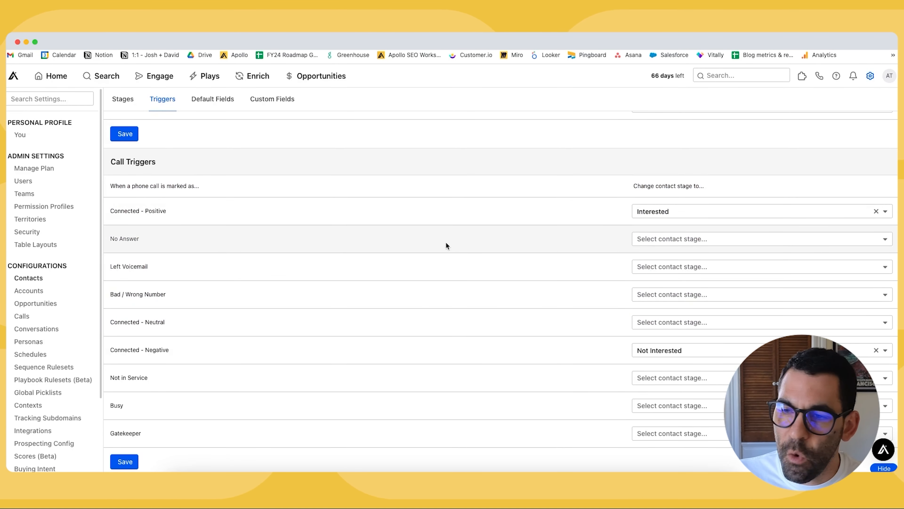
{"action": "scroll", "coordinate": [446, 243], "scroll_direction": "down", "scroll_amount": 1}
{"action": "scroll", "coordinate": [446, 245], "scroll_direction": "up", "scroll_amount": 1}
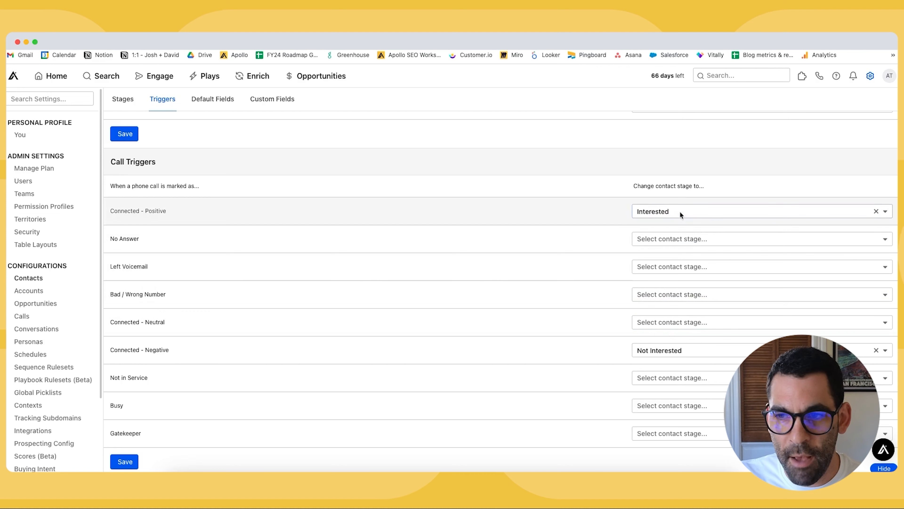
{"action": "left_click", "coordinate": [669, 237]}
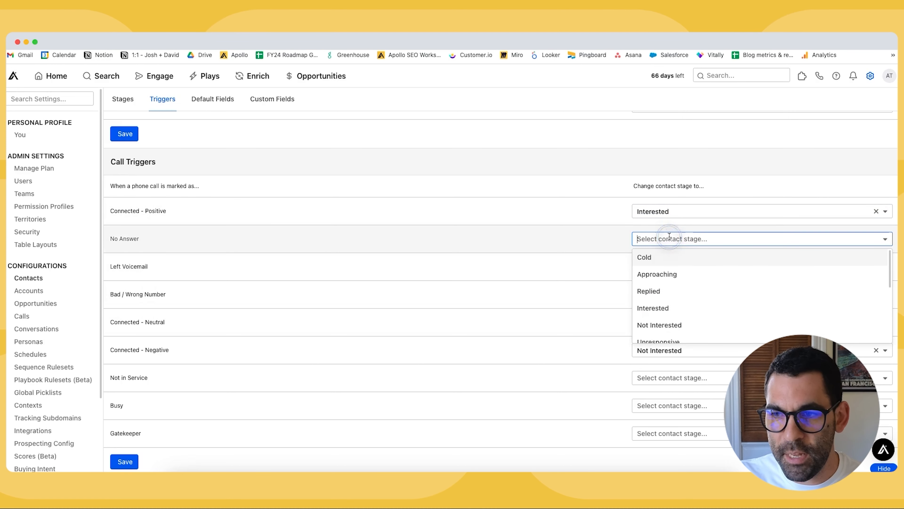
{"action": "left_click", "coordinate": [676, 275]}
{"action": "left_click", "coordinate": [656, 266]}
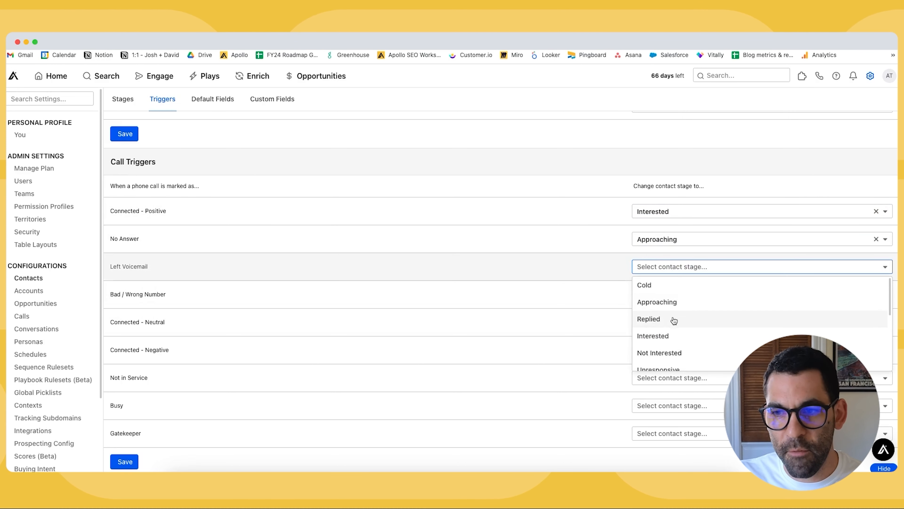
{"action": "left_click", "coordinate": [669, 301]}
- Set the Bad / Wrong Number call trigger to the Bad Data stage and save the email triggers
{"action": "left_click", "coordinate": [649, 298]}
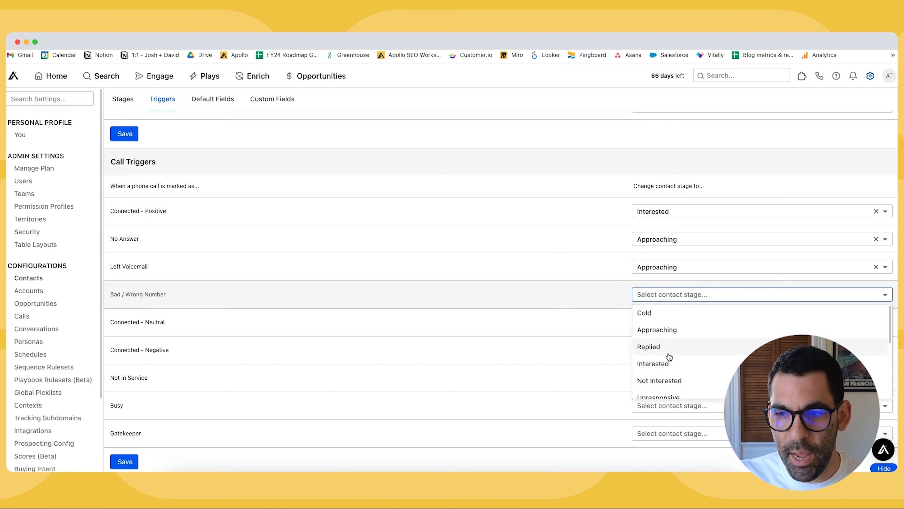
{"action": "scroll", "coordinate": [665, 352], "scroll_direction": "down", "scroll_amount": 4}
{"action": "left_click", "coordinate": [655, 306]}
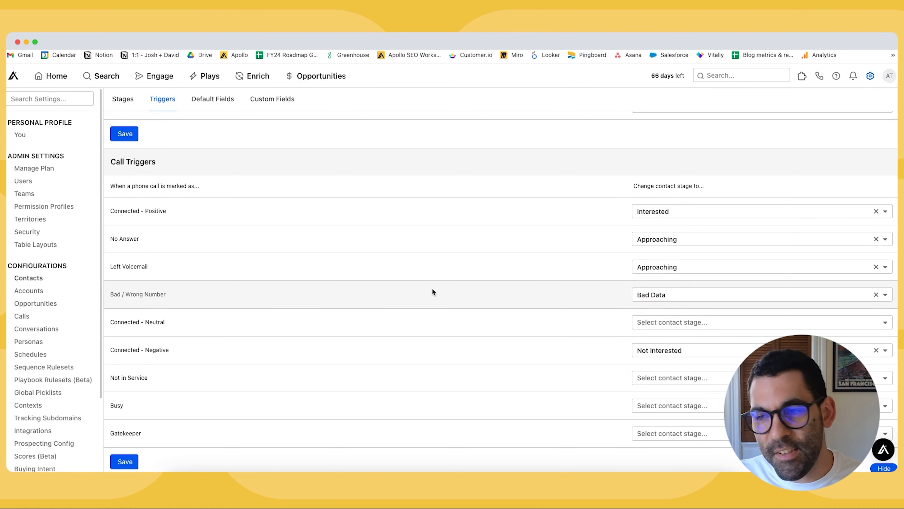
{"action": "left_click", "coordinate": [124, 134]}
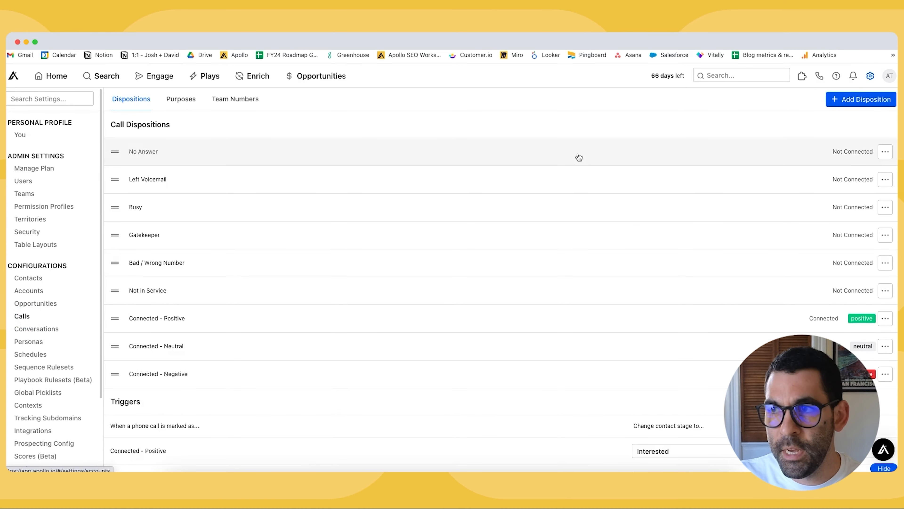
- Review the call dispositions and their stage triggers in the call settings, and view the options for adding a new disposition
{"action": "scroll", "coordinate": [248, 204], "scroll_direction": "down", "scroll_amount": 5}
{"action": "scroll", "coordinate": [273, 271], "scroll_direction": "up", "scroll_amount": 5}
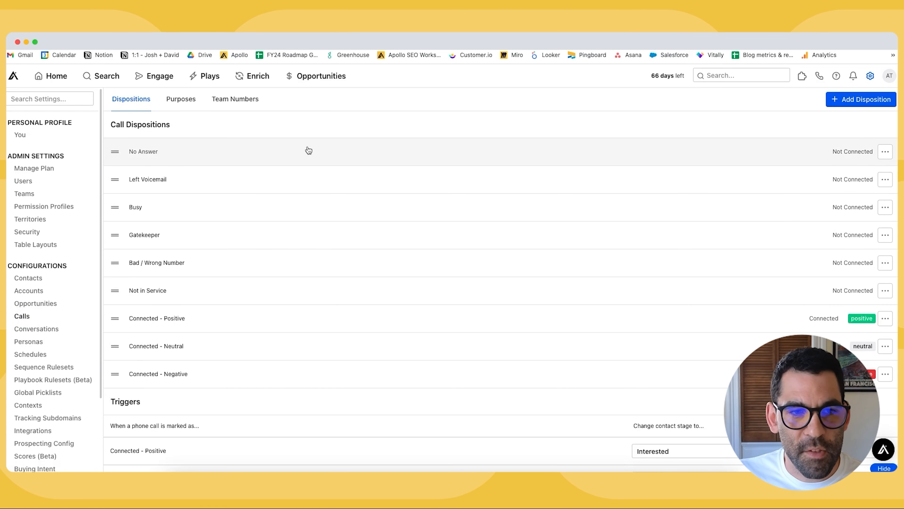
{"action": "scroll", "coordinate": [228, 170], "scroll_direction": "down", "scroll_amount": 6}
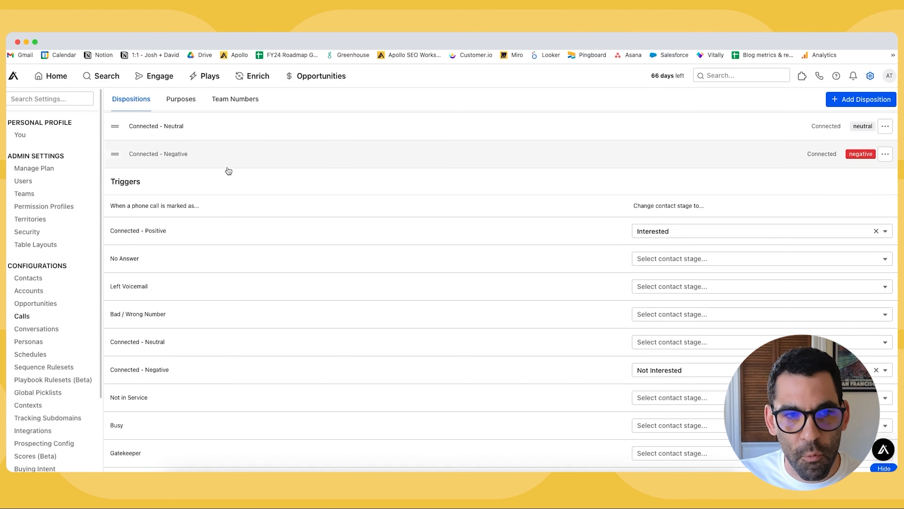
{"action": "scroll", "coordinate": [235, 223], "scroll_direction": "down", "scroll_amount": 1}
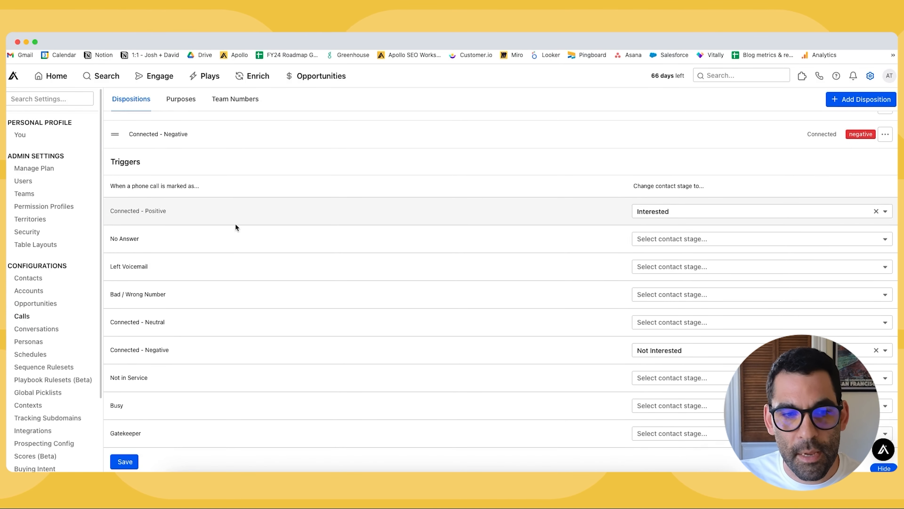
{"action": "scroll", "coordinate": [235, 223], "scroll_direction": "up", "scroll_amount": 7}
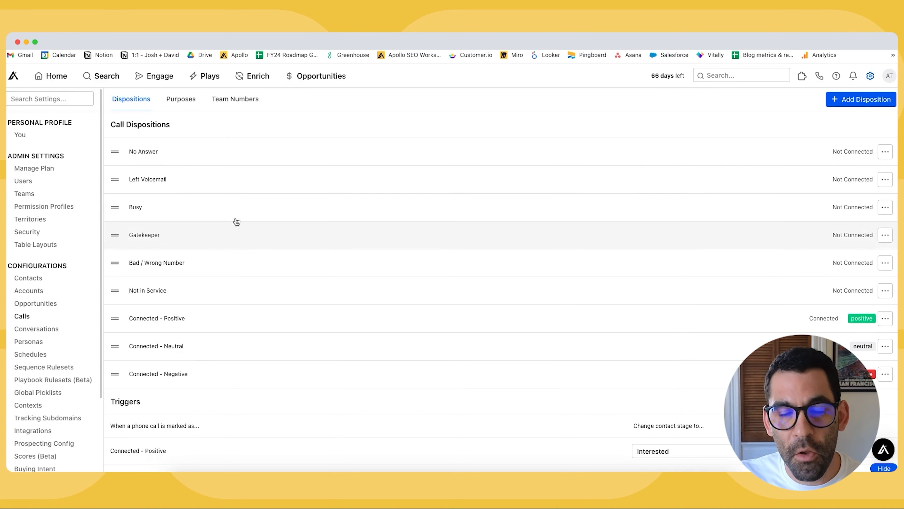
{"action": "left_click", "coordinate": [880, 99]}
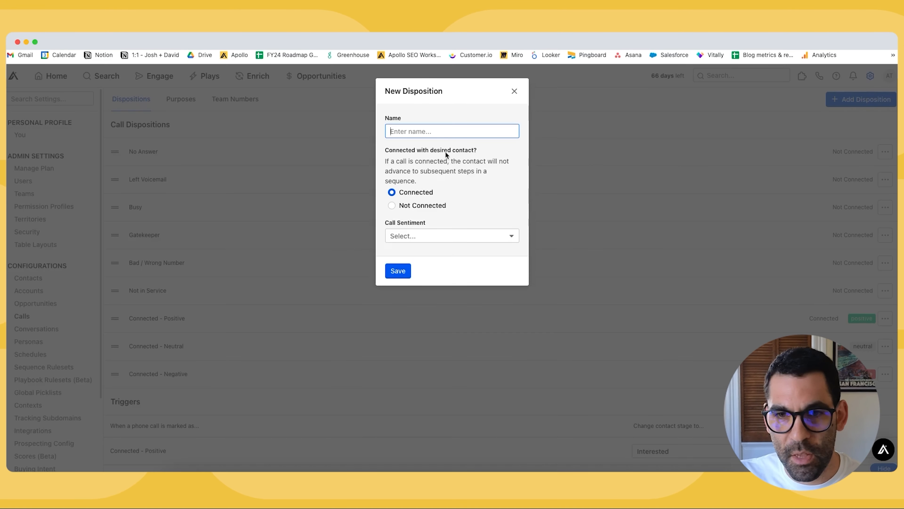
{"action": "left_click", "coordinate": [514, 91]}
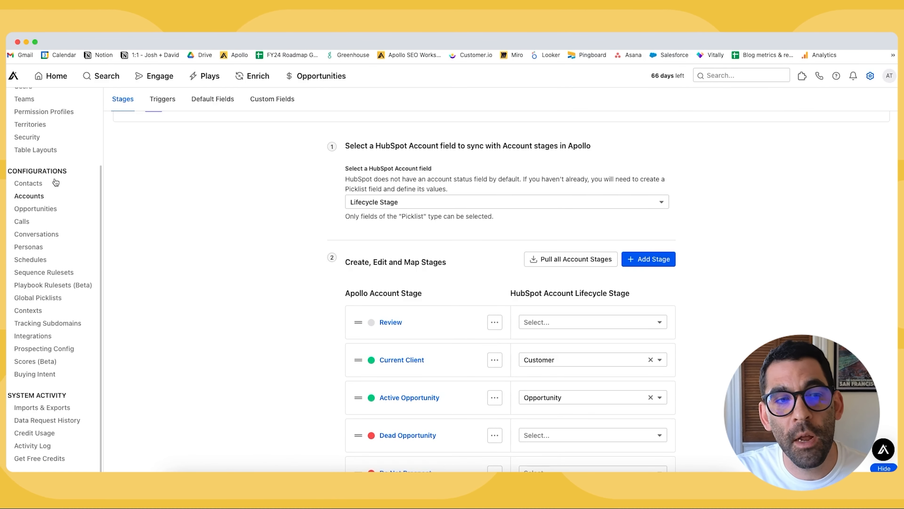
- Review how the account stages map to the HubSpot Account Lifecycle Stage, and bring up the overview of open windows
{"action": "left_click", "coordinate": [29, 183]}
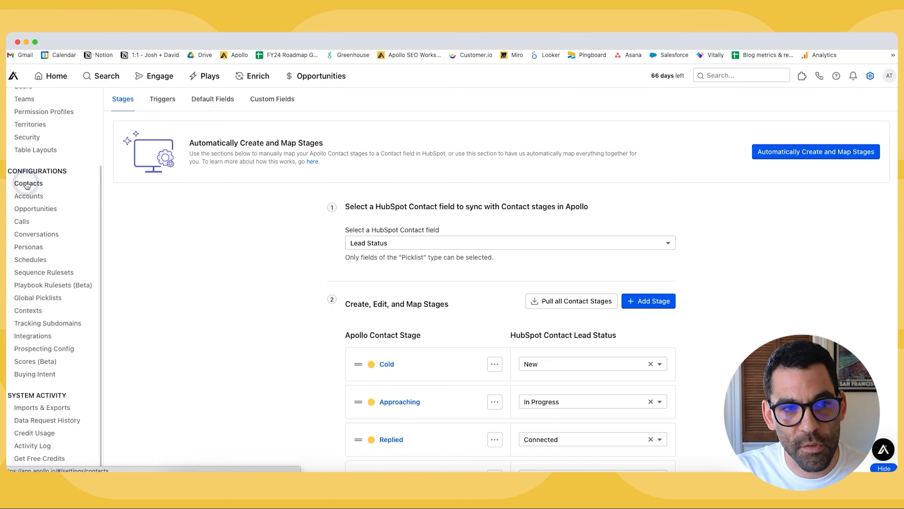
{"action": "left_click", "coordinate": [23, 196]}
{"action": "scroll", "coordinate": [255, 208], "scroll_direction": "down", "scroll_amount": 1}
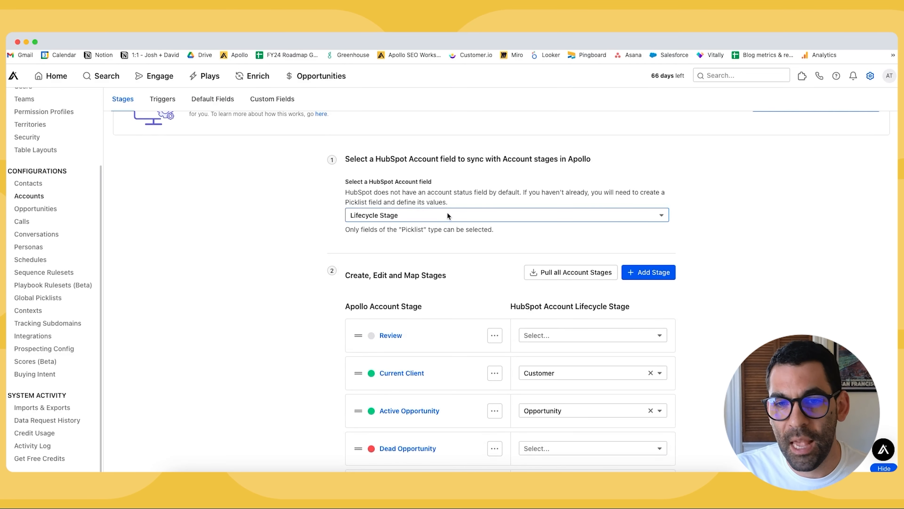
{"action": "scroll", "coordinate": [447, 214], "scroll_direction": "down", "scroll_amount": 7}
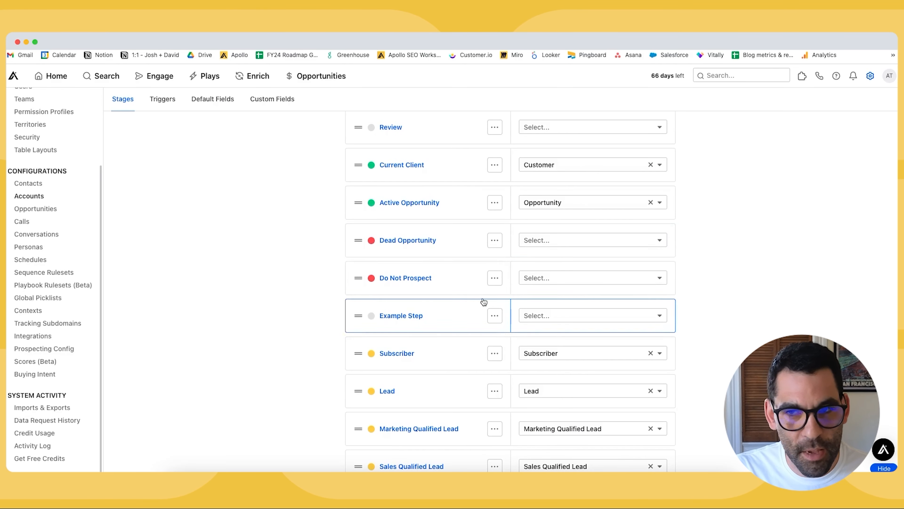
{"action": "scroll", "coordinate": [444, 258], "scroll_direction": "down", "scroll_amount": 3}
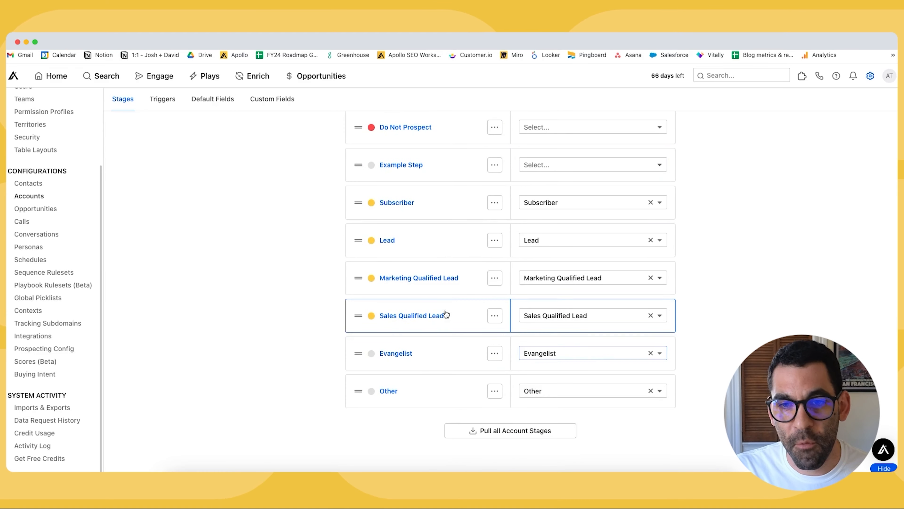
{"action": "key", "text": "ctrl+Up"}
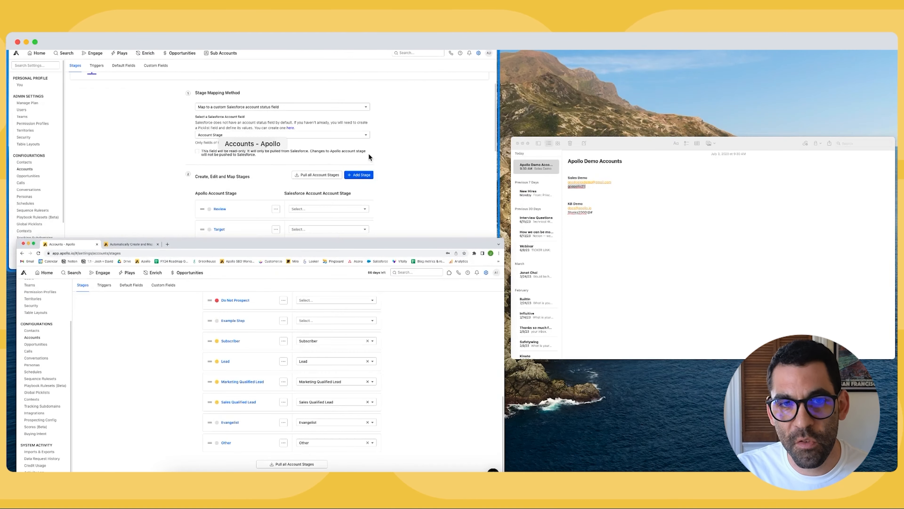
- Switch to the Apollo account stages window set up for Salesforce and view the available stage mapping methods
{"action": "left_click", "coordinate": [368, 154]}
{"action": "left_click", "coordinate": [400, 174]}
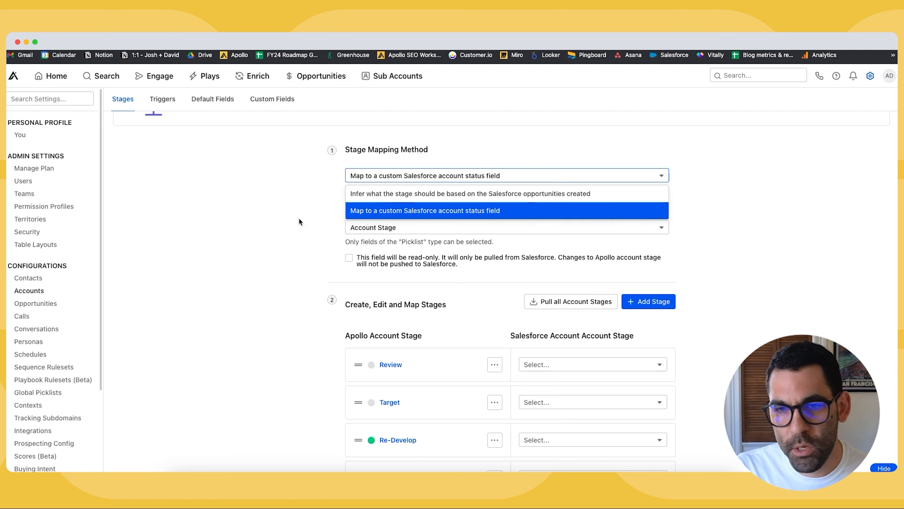
{"action": "left_click", "coordinate": [299, 246]}
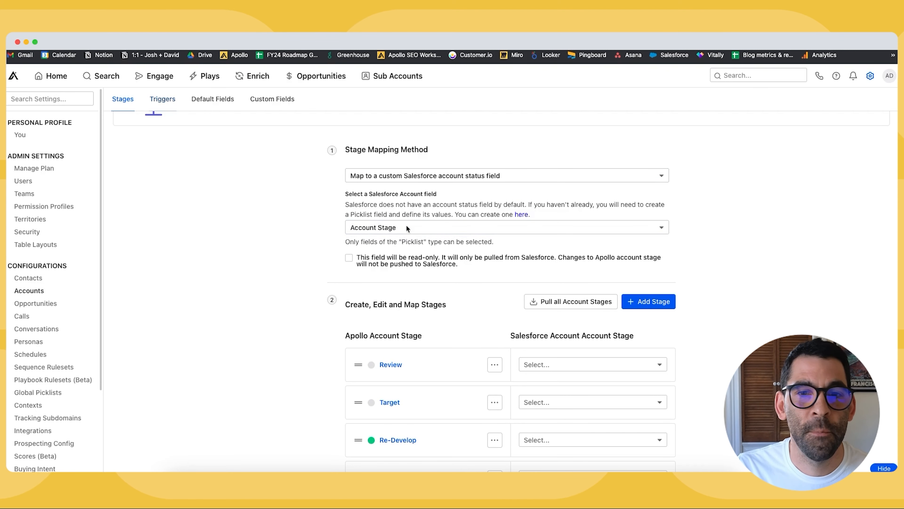
- Review how the Apollo account stages map to the Salesforce Account Stage values
{"action": "scroll", "coordinate": [233, 236], "scroll_direction": "down", "scroll_amount": 8}
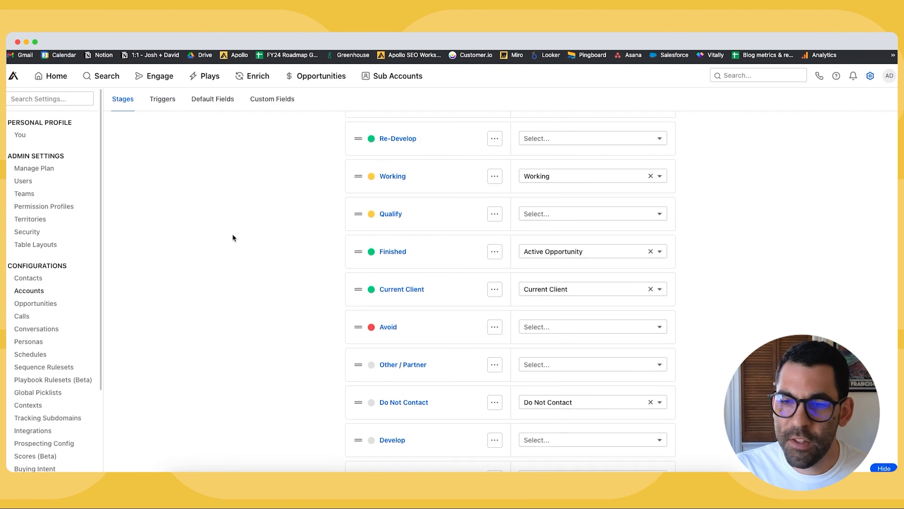
{"action": "scroll", "coordinate": [233, 237], "scroll_direction": "down", "scroll_amount": 10}
{"action": "scroll", "coordinate": [233, 237], "scroll_direction": "up", "scroll_amount": 13}
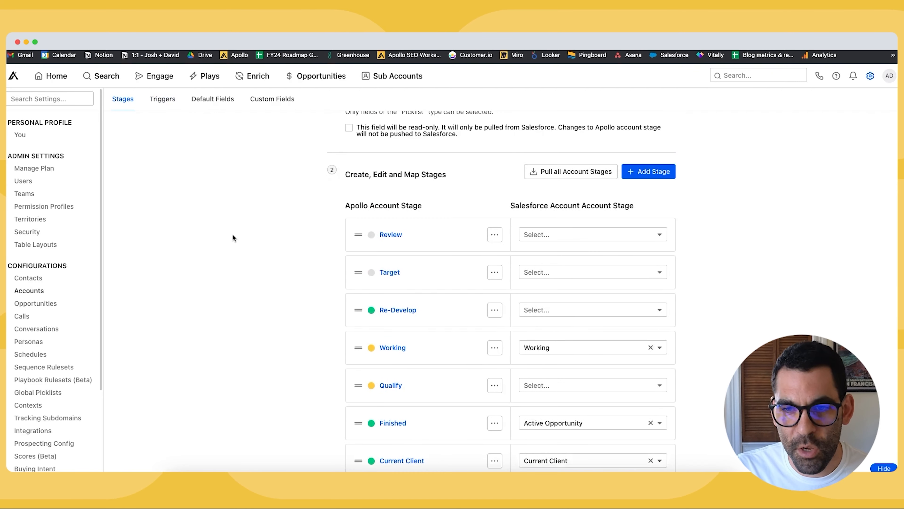
{"action": "scroll", "coordinate": [210, 221], "scroll_direction": "down", "scroll_amount": 2}
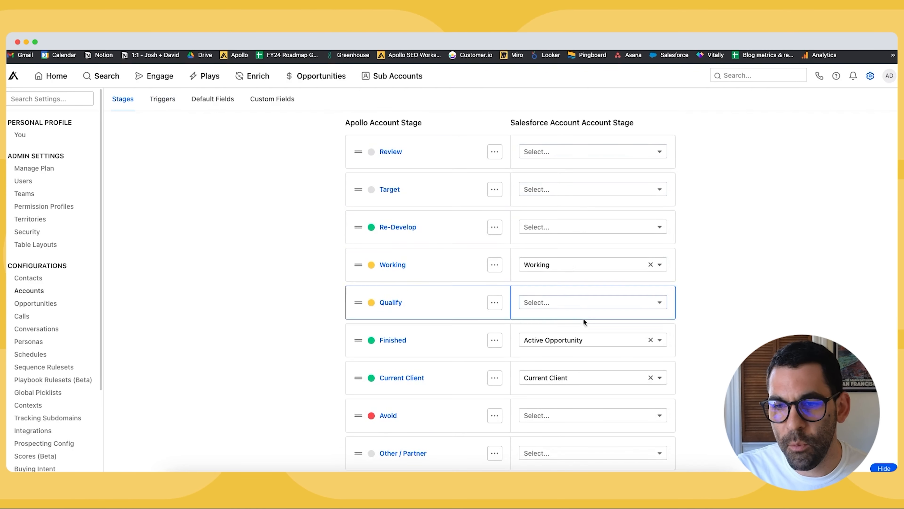
{"action": "scroll", "coordinate": [573, 215], "scroll_direction": "down", "scroll_amount": 4}
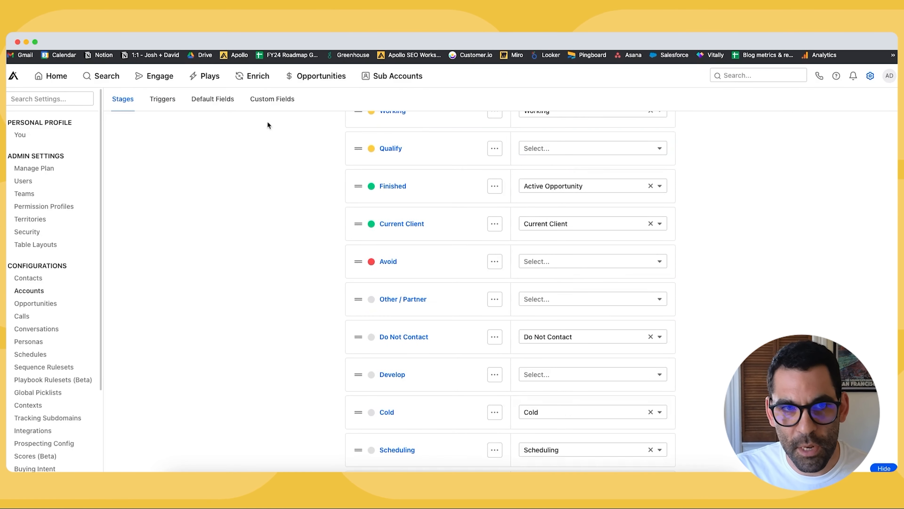
- Examine the account triggers, including the stage options for newly created accounts and the warning about prospecting people from certain account stages
{"action": "left_click", "coordinate": [163, 100]}
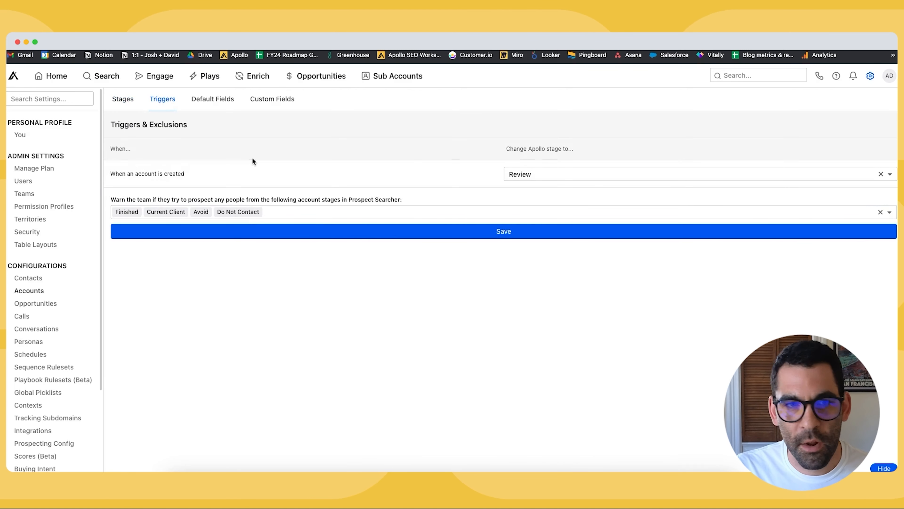
{"action": "left_click", "coordinate": [542, 174]}
{"action": "scroll", "coordinate": [554, 216], "scroll_direction": "down", "scroll_amount": 5}
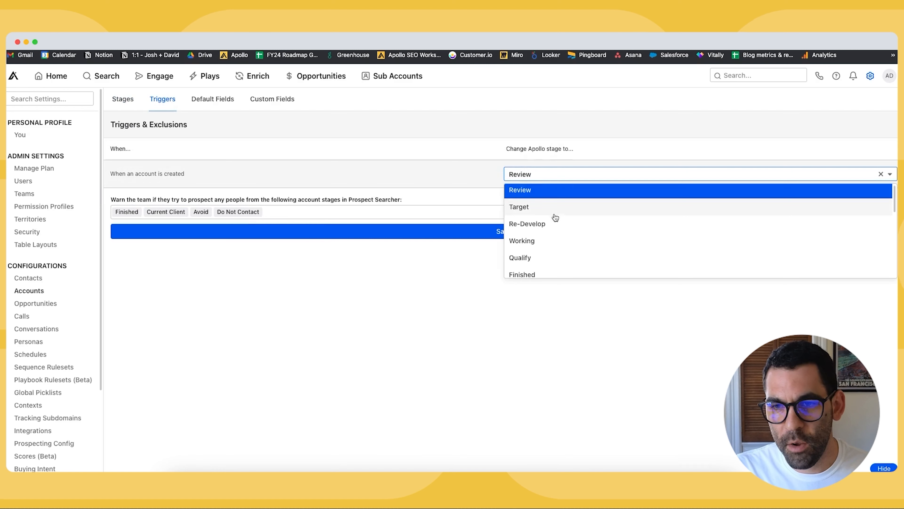
{"action": "left_click", "coordinate": [367, 311]}
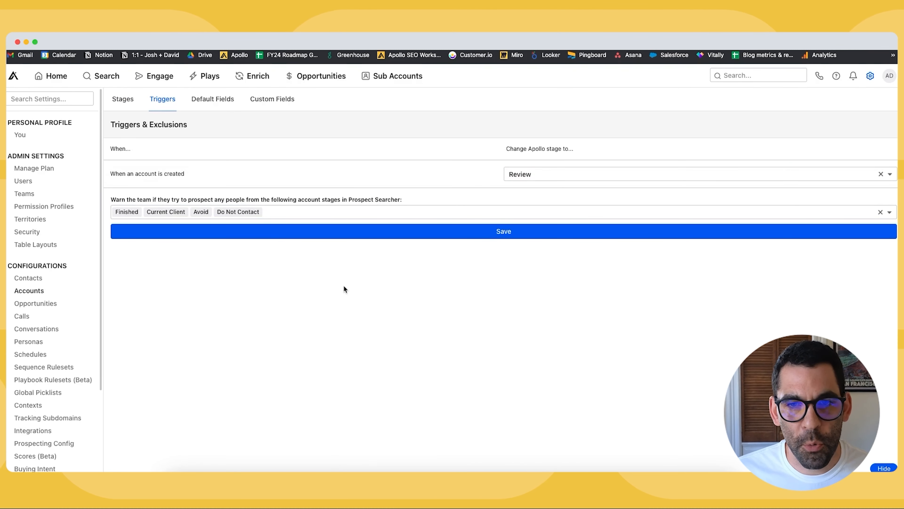
{"action": "left_click_drag", "start_coordinate": [111, 199], "coordinate": [383, 200]}
{"action": "left_click", "coordinate": [383, 200]}
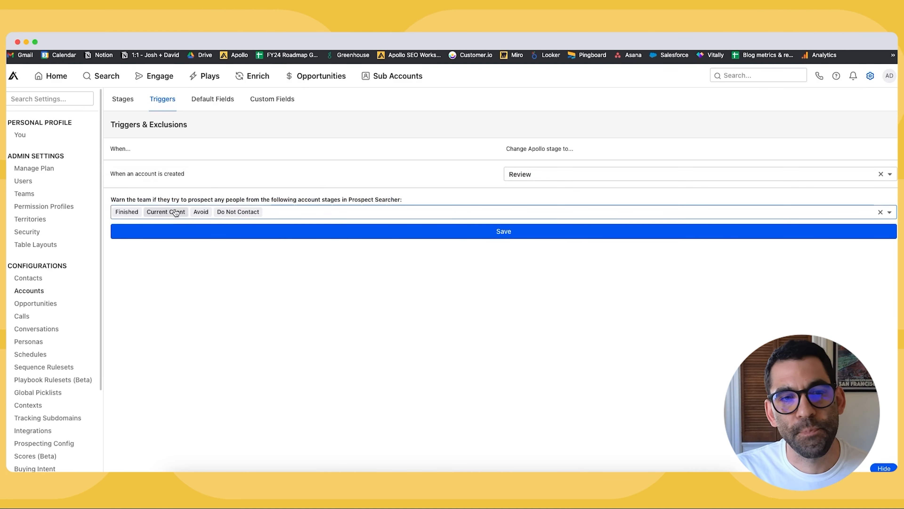